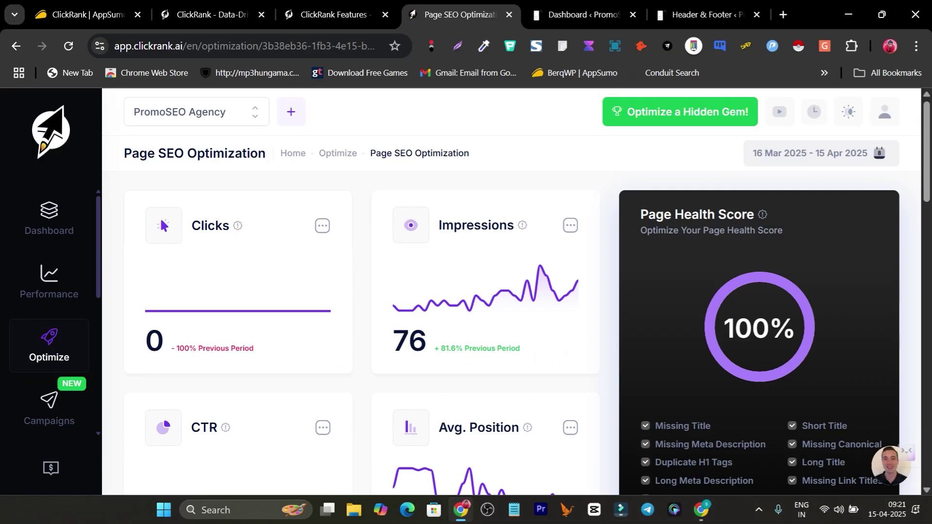
Step: Review the Page SEO Optimization results, then start a new meta descriptions optimization campaign
scroll(510, 335, down, 20)
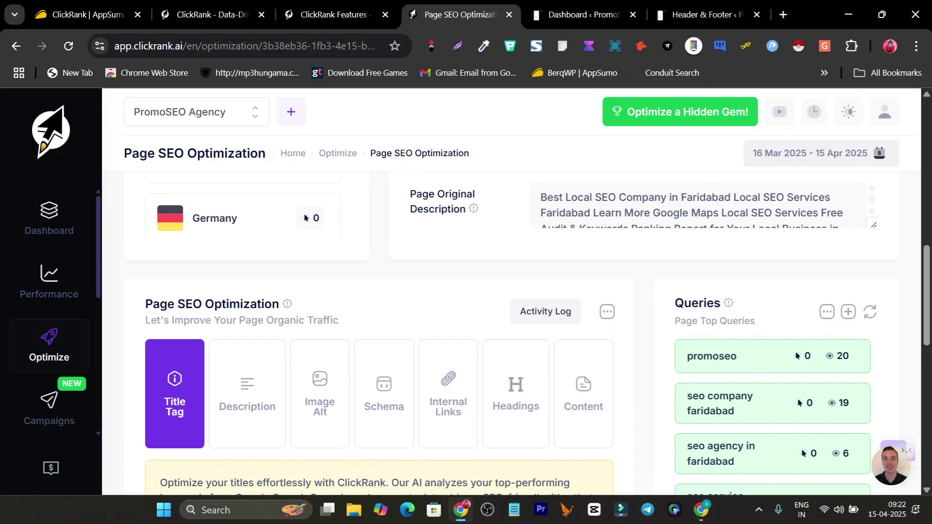
scroll(379, 292, up, 10)
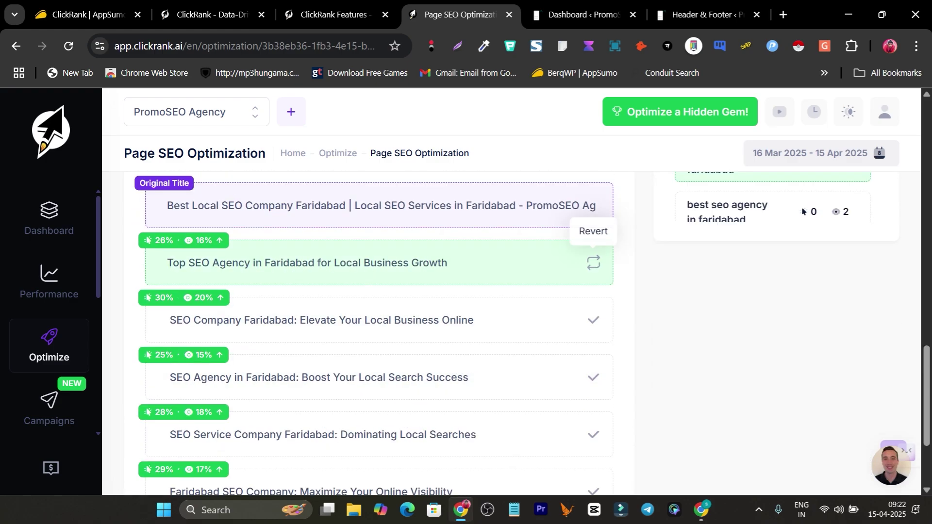
scroll(48, 291, down, 2)
click(49, 340)
click(510, 313)
scroll(486, 291, down, 2)
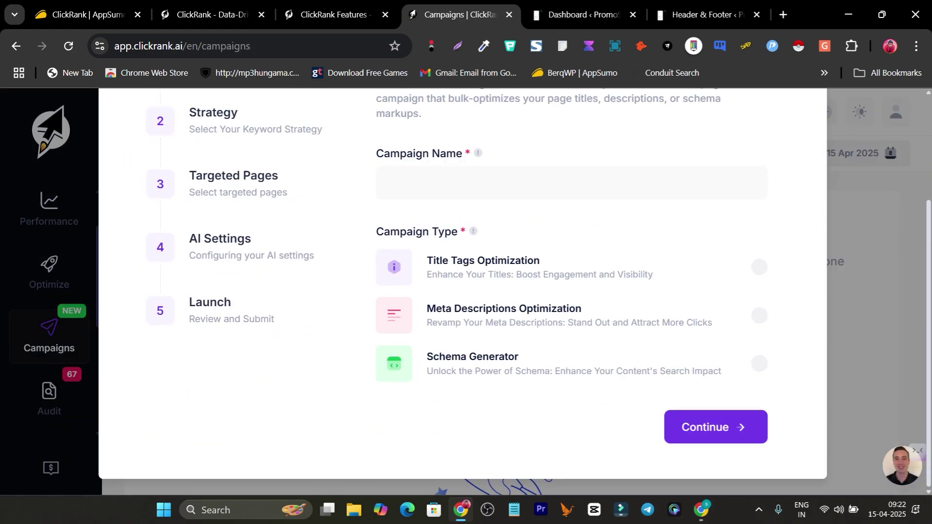
click(758, 316)
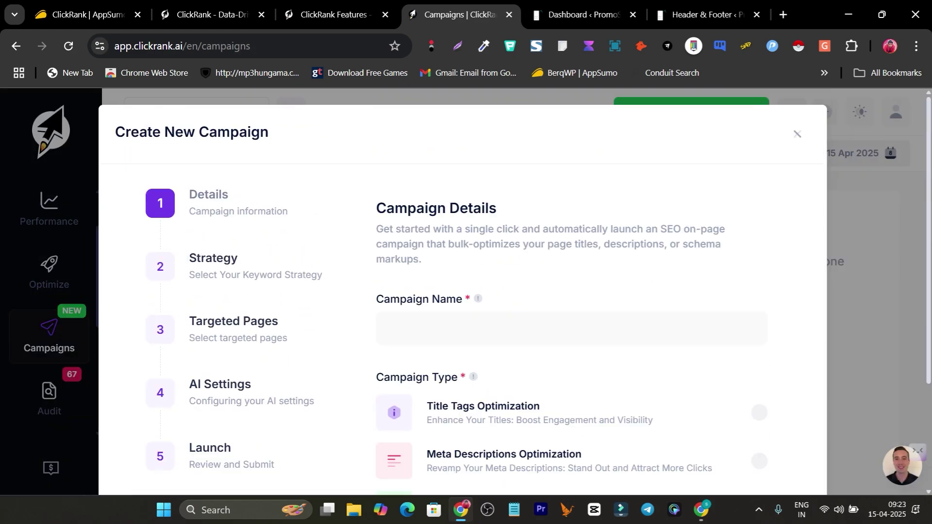
Step: Close the campaign wizard and view the AppSumo pricing plans, then the ClickRank dashboard
key(Escape)
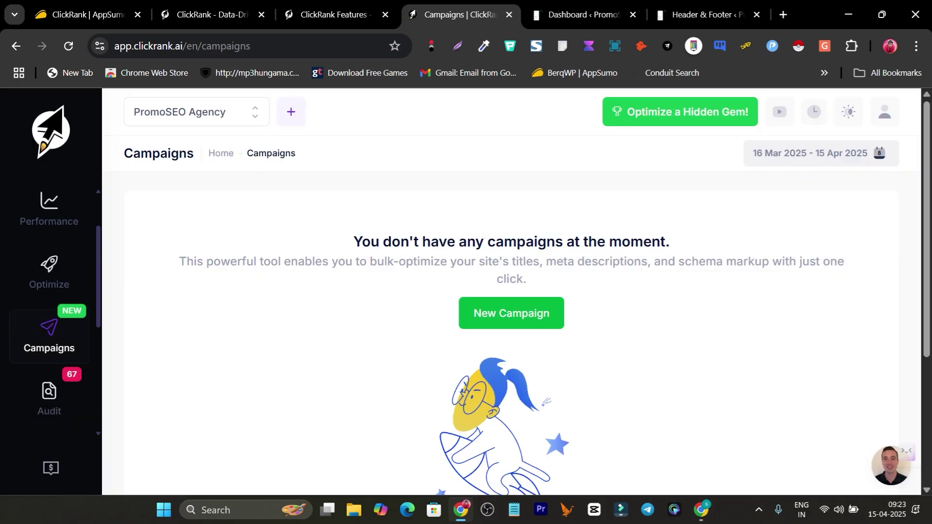
key(ctrl+1)
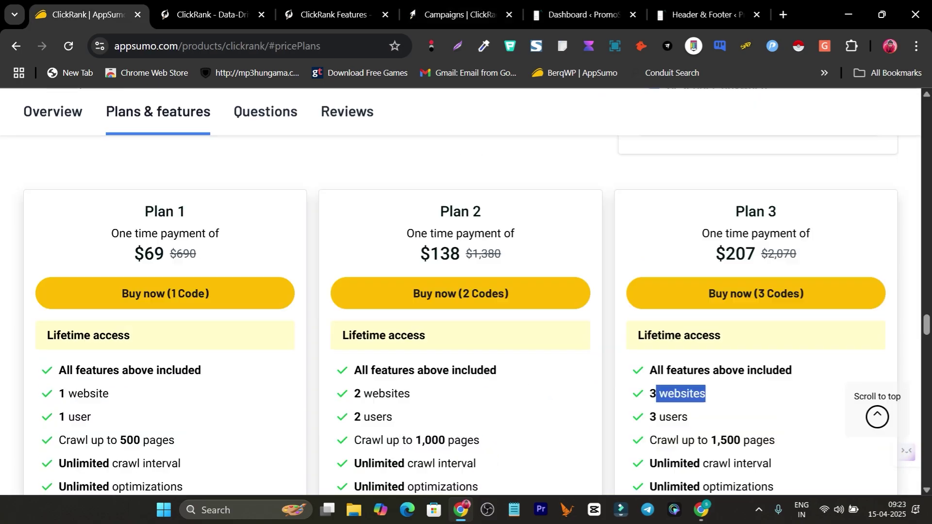
key(ctrl+2)
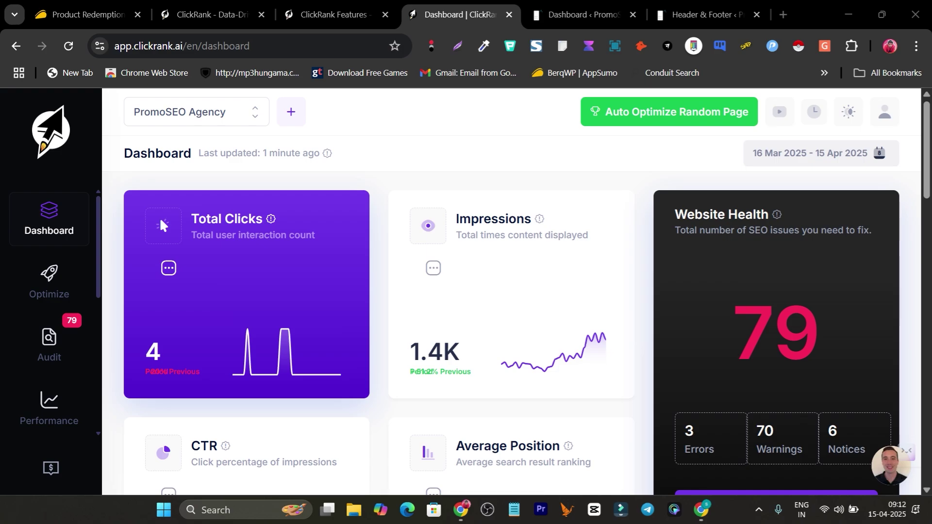
scroll(510, 291, down, 3)
scroll(510, 291, up, 2)
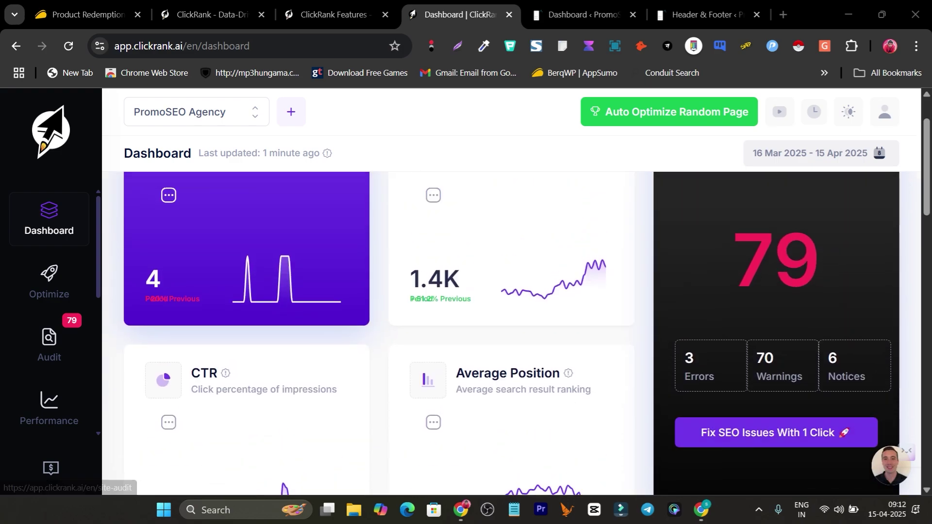
scroll(509, 291, up, 2)
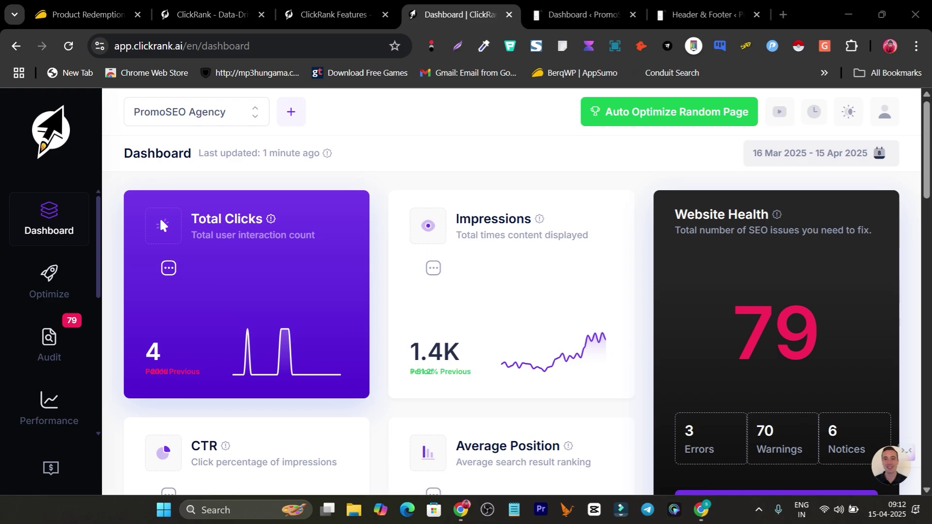
scroll(510, 291, down, 2)
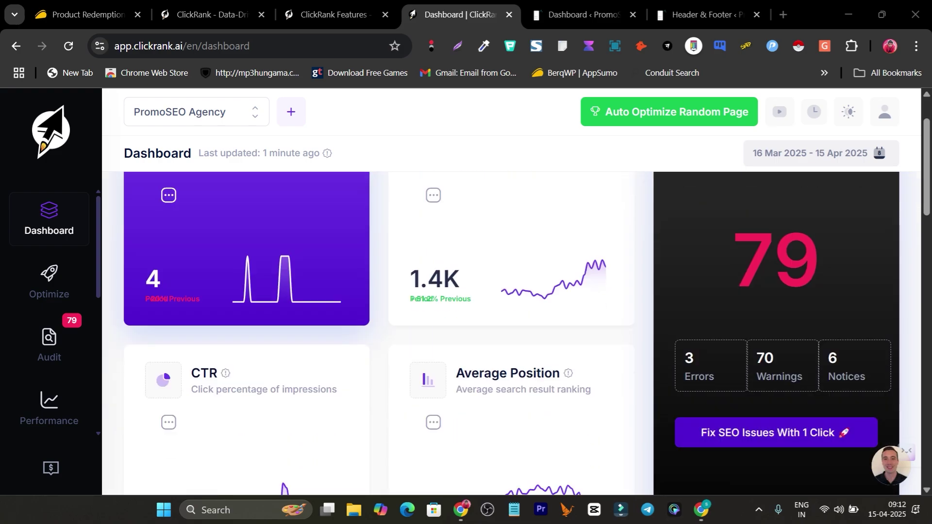
Step: View the Site Audit report, then the Websites list showing PromoSEO Agency verified with 10 pages
click(775, 432)
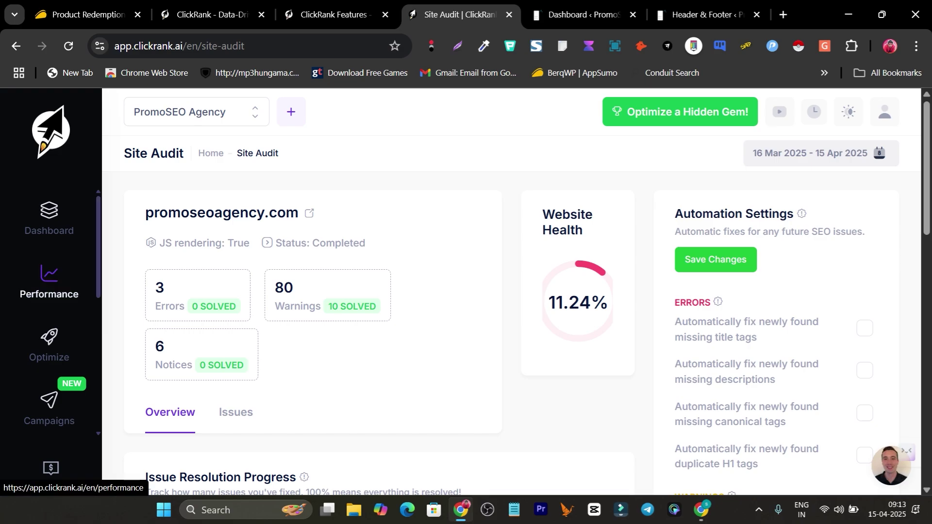
scroll(49, 369, down, 6)
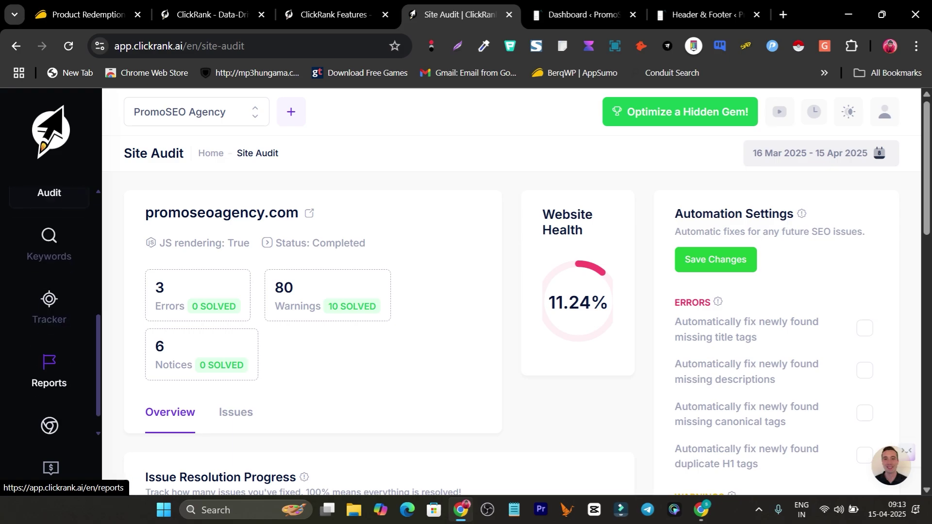
click(49, 405)
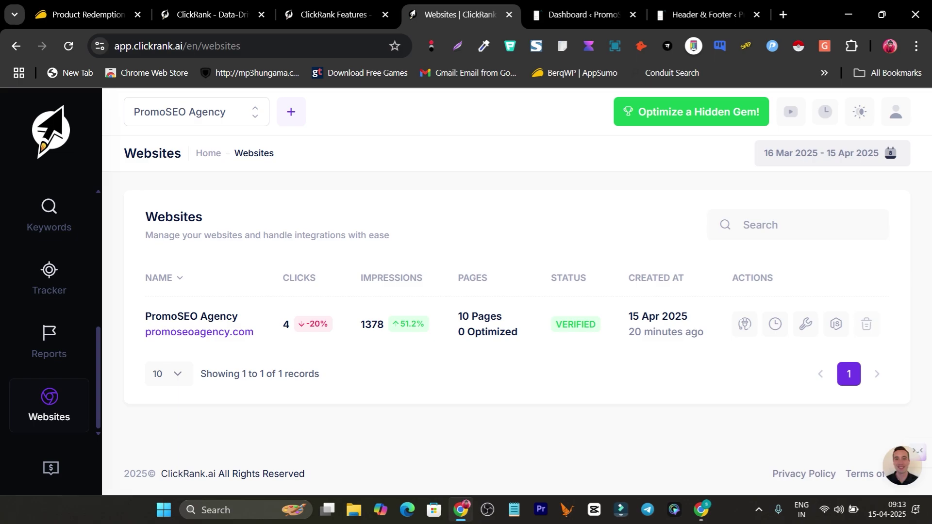
click(836, 324)
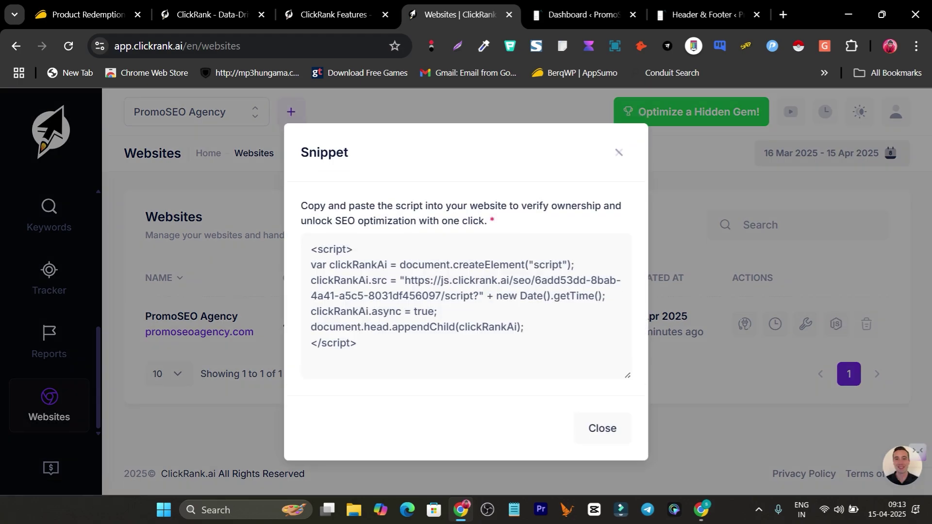
click(619, 153)
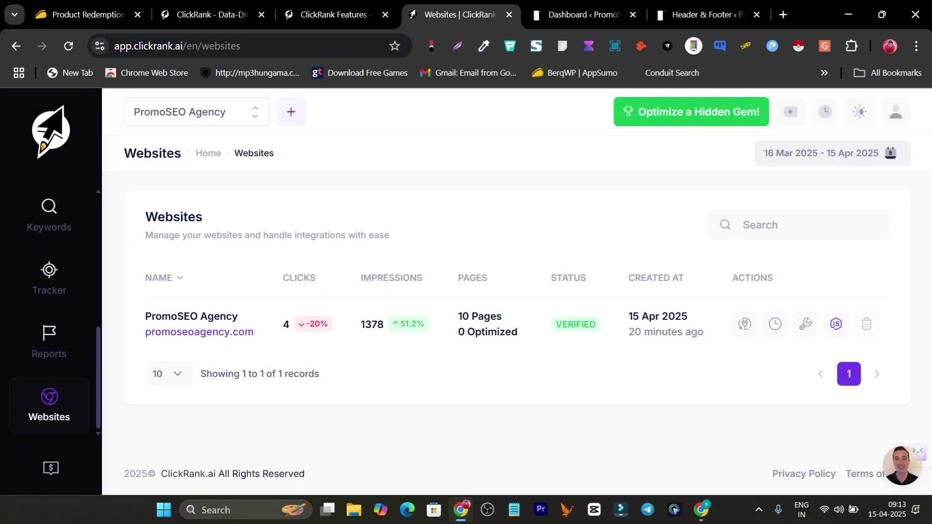
scroll(49, 252, up, 2)
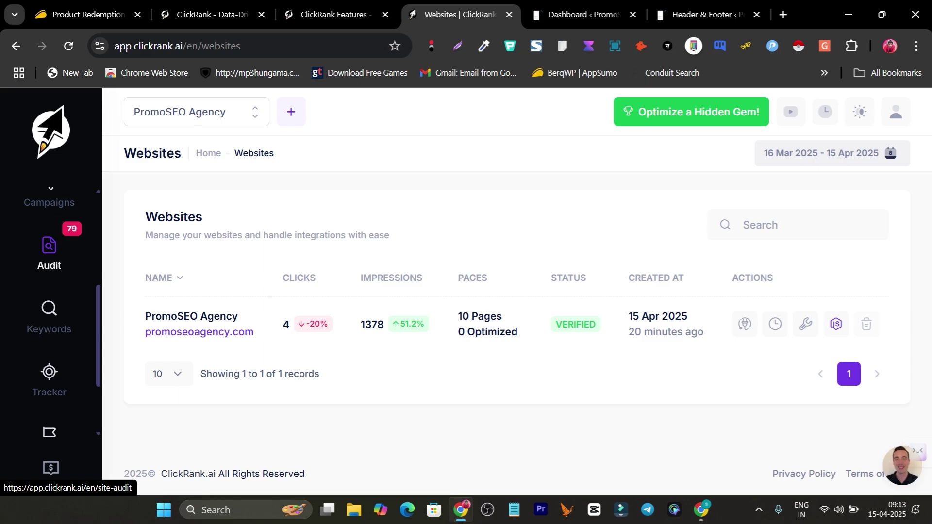
Step: Browse the Site Audit Errors and open Missing Meta Descriptions, listing two unoptimized pages
click(49, 252)
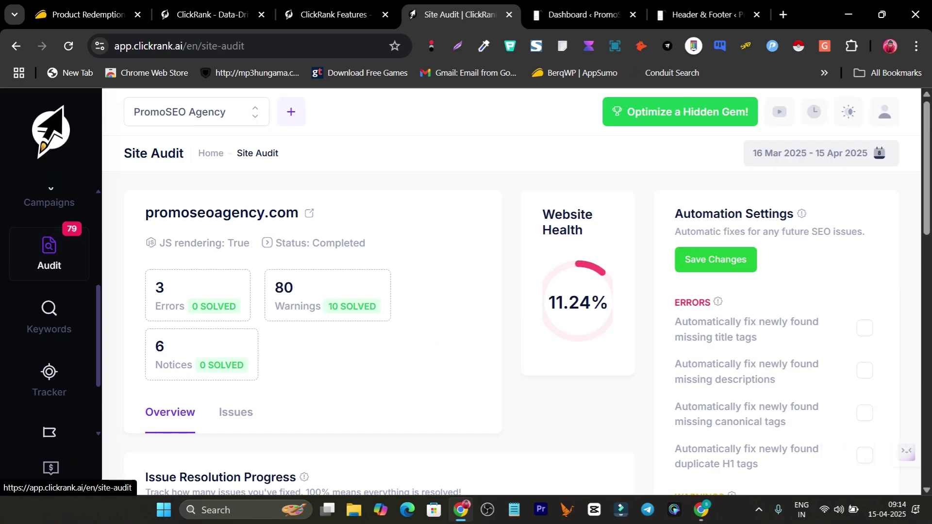
scroll(514, 321, down, 5)
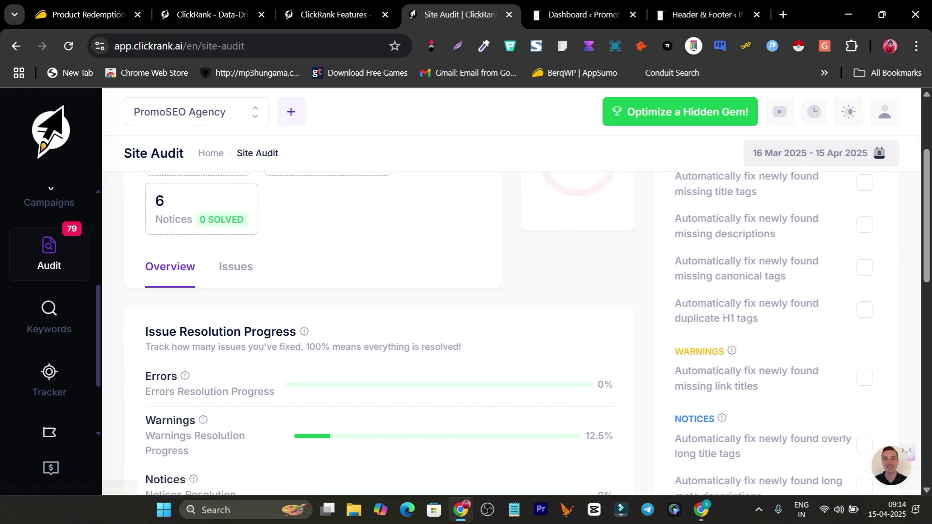
scroll(607, 291, down, 10)
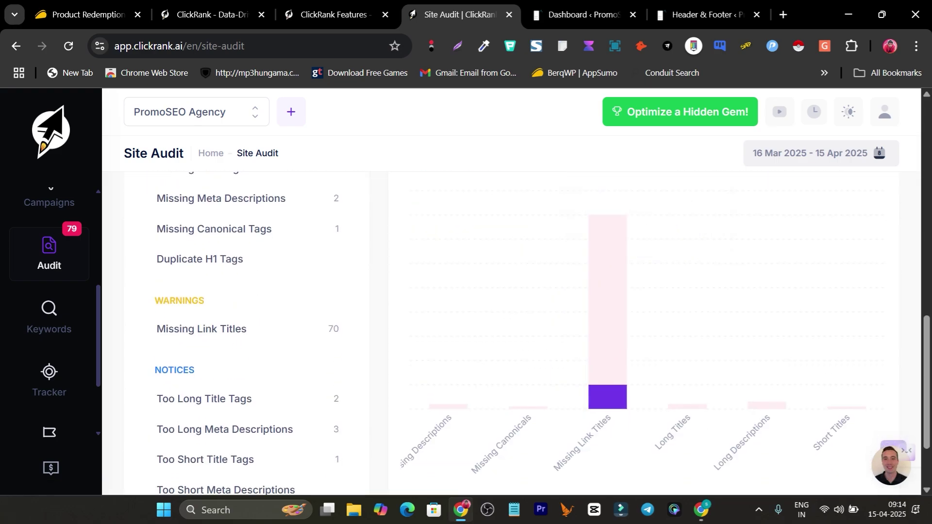
scroll(607, 291, up, 1)
scroll(243, 398, up, 1)
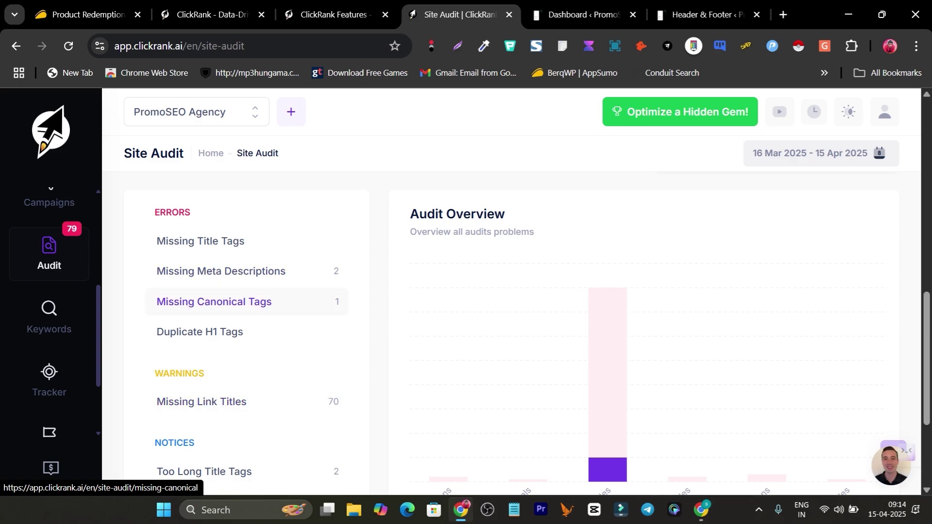
scroll(214, 301, down, 3)
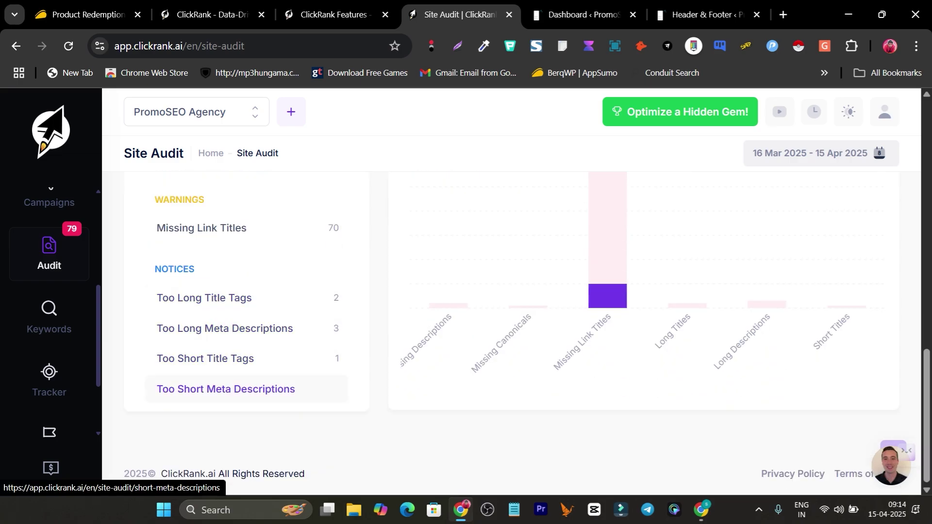
scroll(214, 340, up, 3)
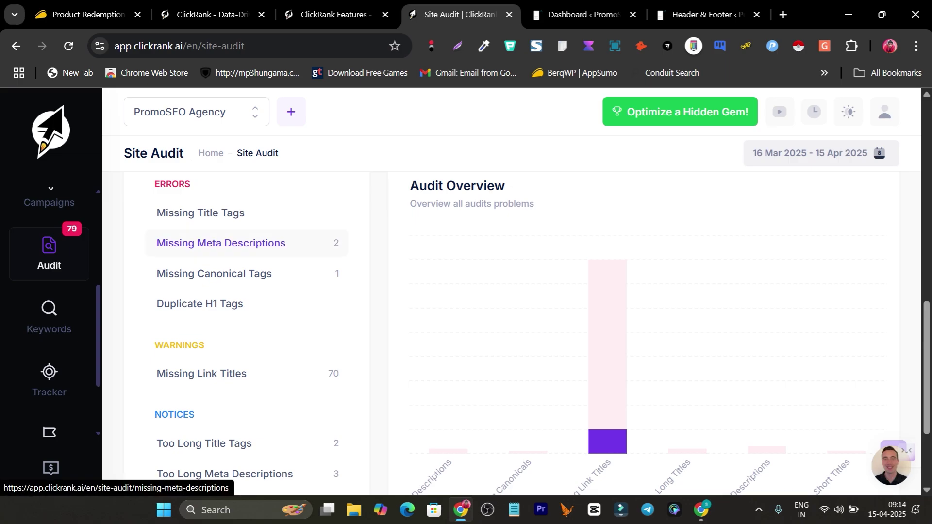
scroll(213, 213, up, 2)
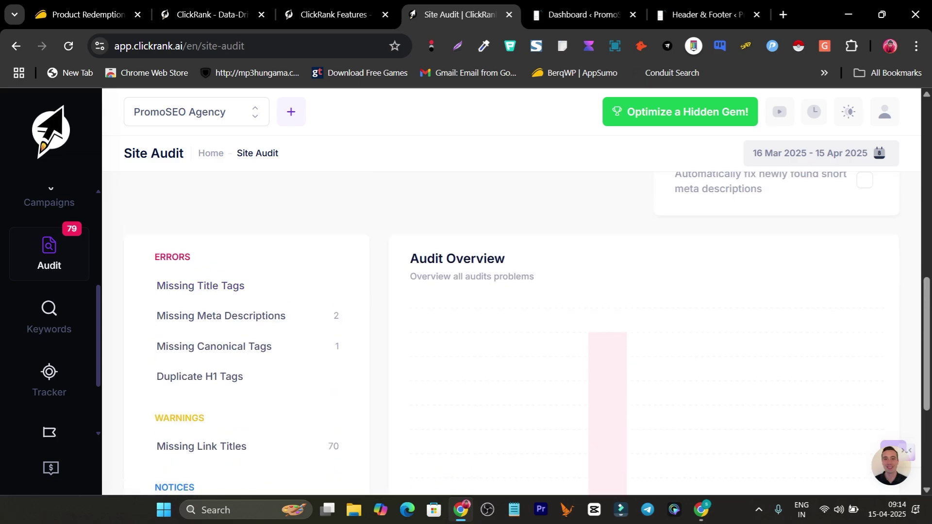
double_click(173, 256)
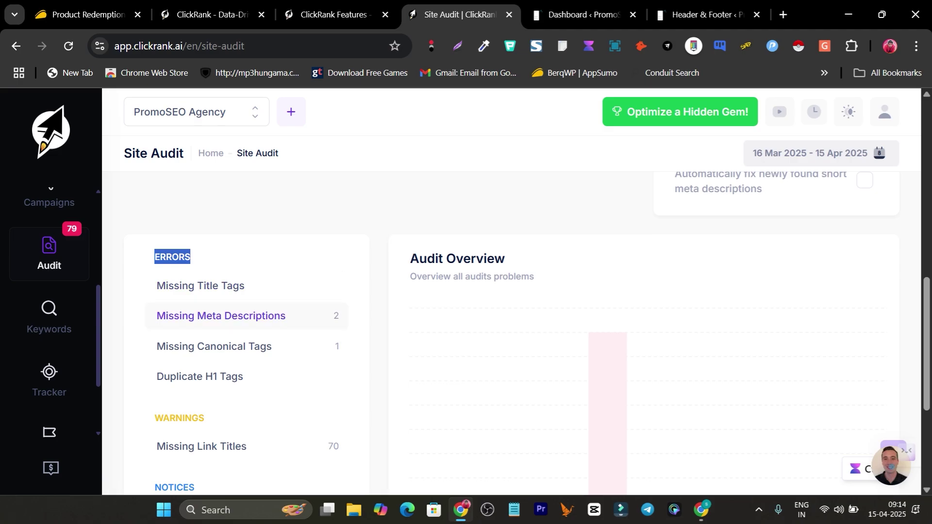
click(221, 316)
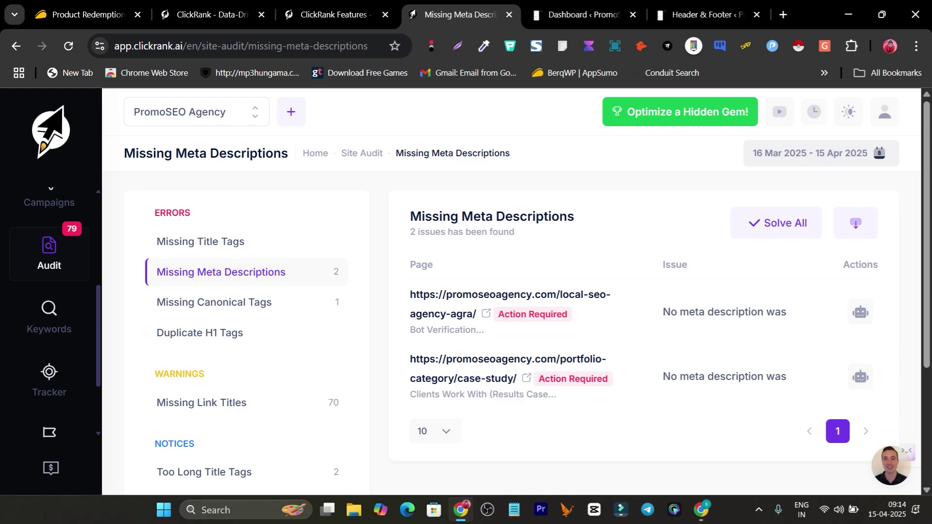
Step: Auto-fix both missing meta descriptions with Solve All and return to the Site Audit overview
click(776, 223)
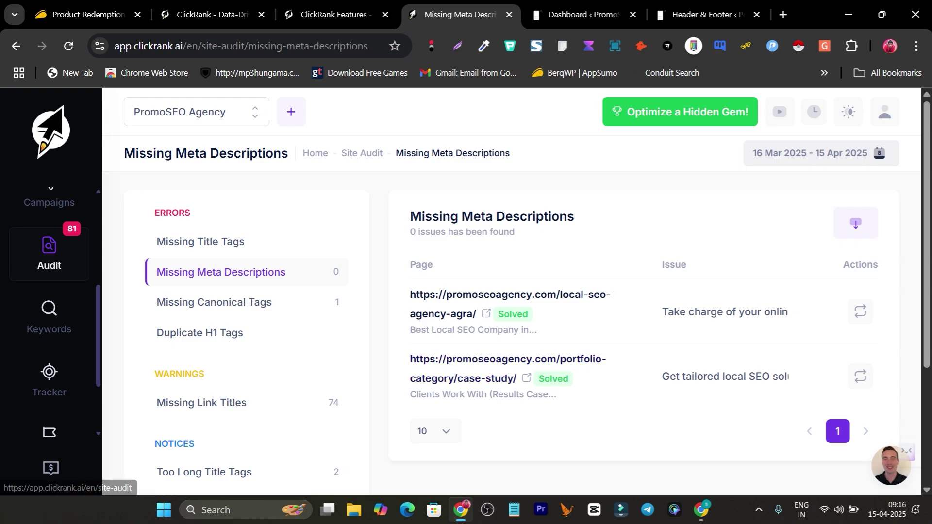
click(49, 252)
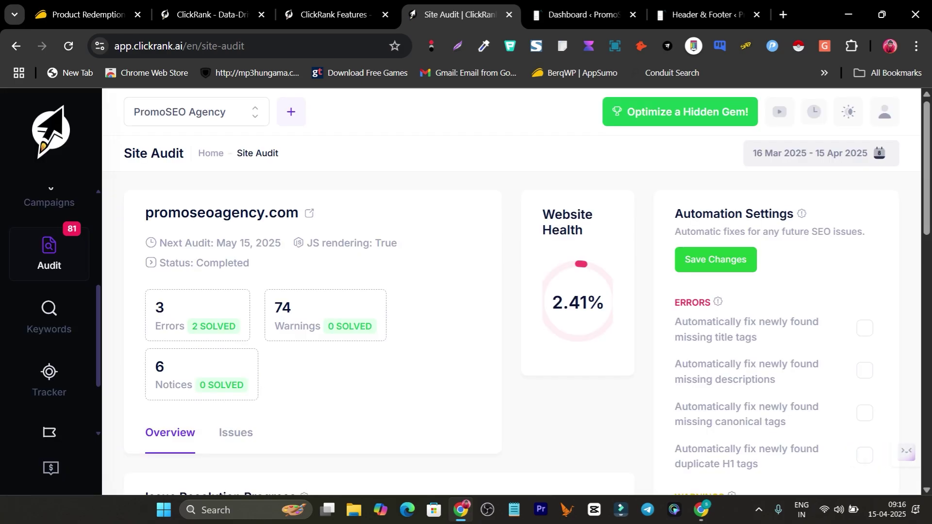
Step: Check the audit Errors list, then view the clickrank.ai homepage
scroll(509, 291, down, 10)
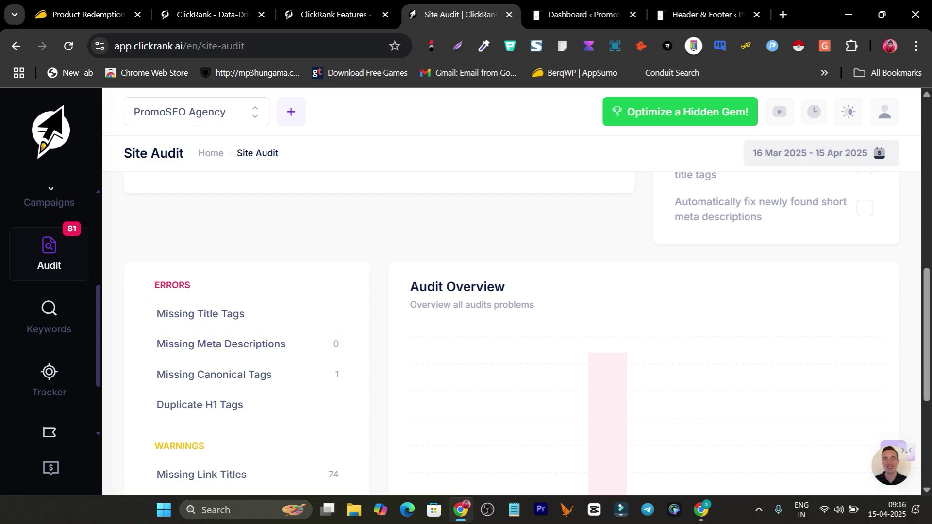
click(212, 14)
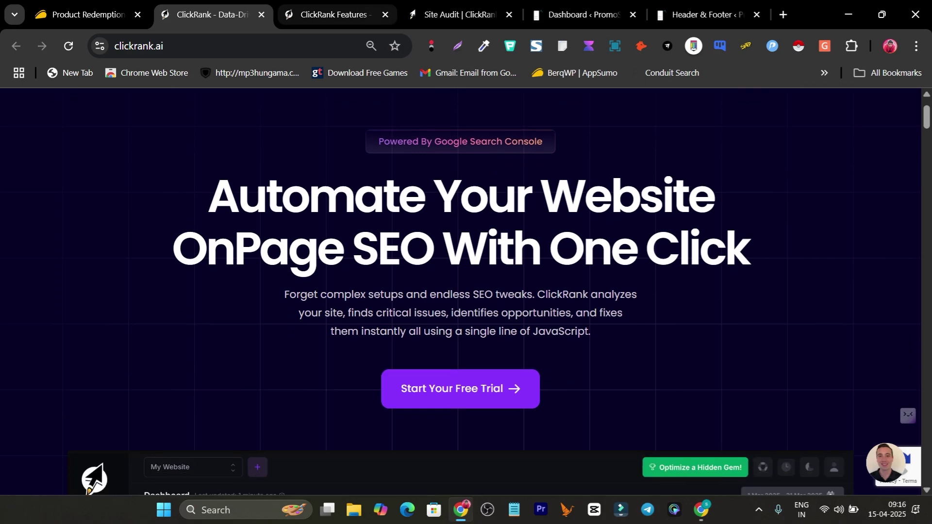
Step: Browse the clickrank.ai features down to Auto Content Optimization, then view AppSumo's ClickRank redemption page
key(ctrl+Tab)
scroll(466, 291, down, 1)
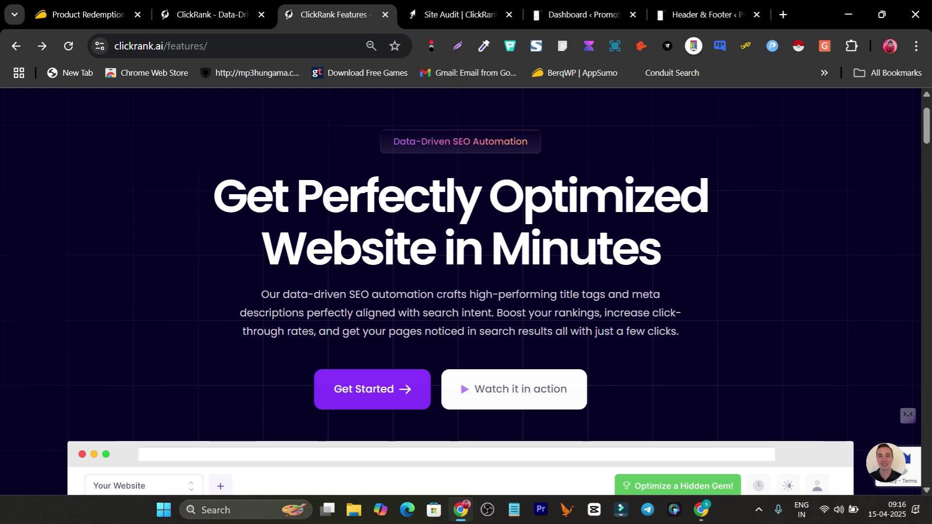
scroll(462, 292, down, 4)
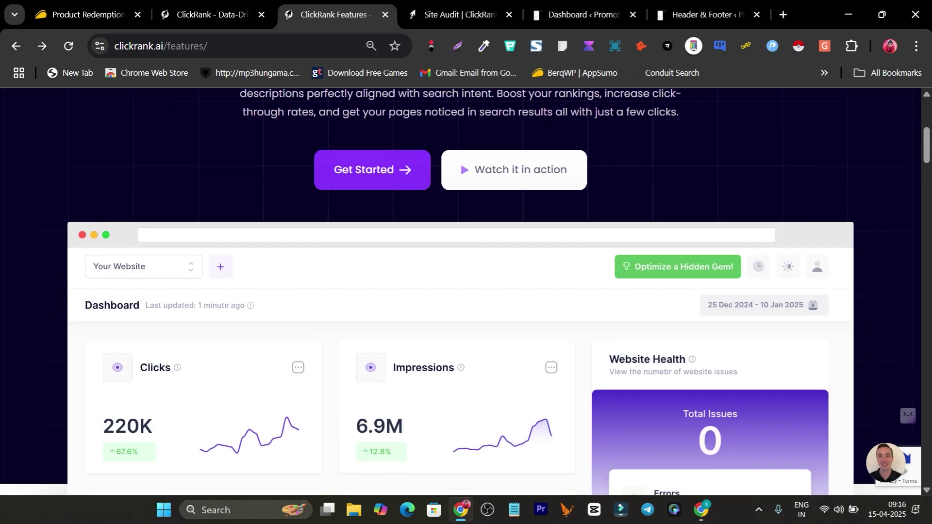
scroll(461, 292, down, 8)
scroll(461, 291, down, 3)
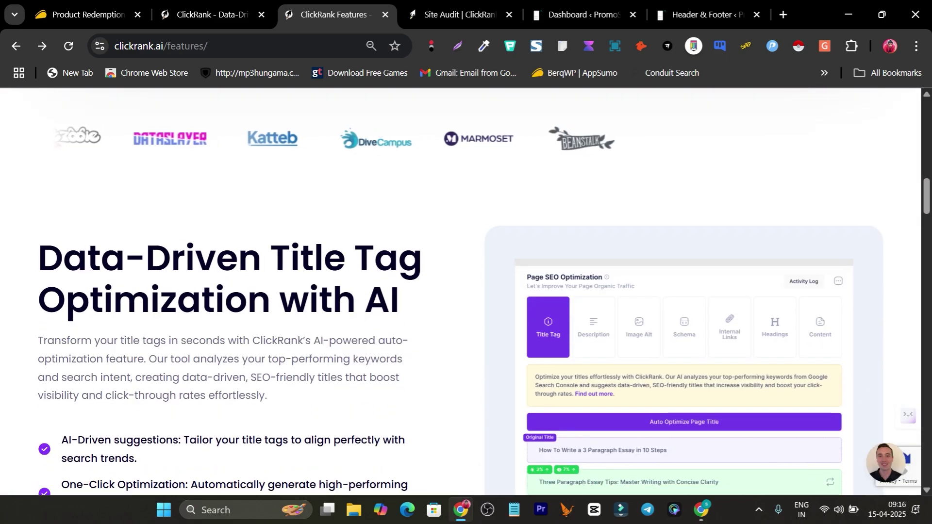
scroll(461, 291, down, 8)
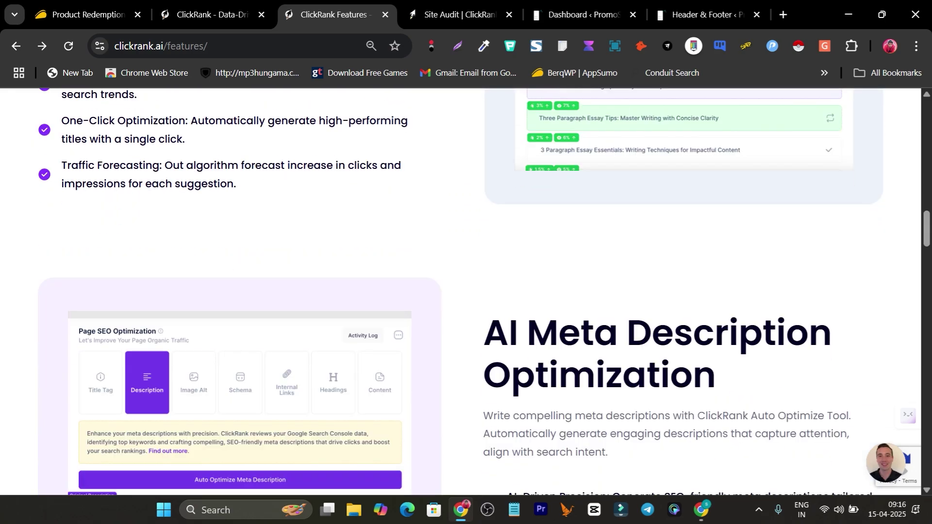
scroll(462, 291, down, 9)
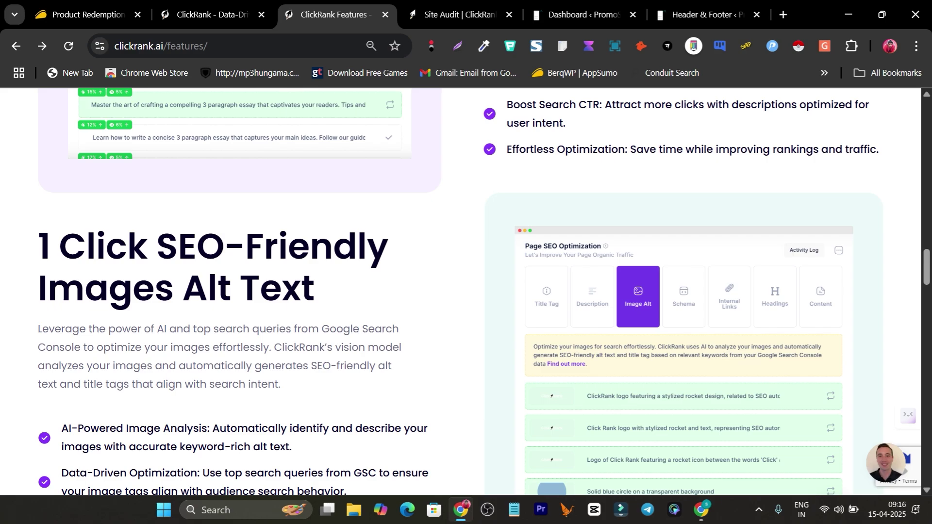
scroll(461, 292, down, 9)
scroll(461, 291, up, 4)
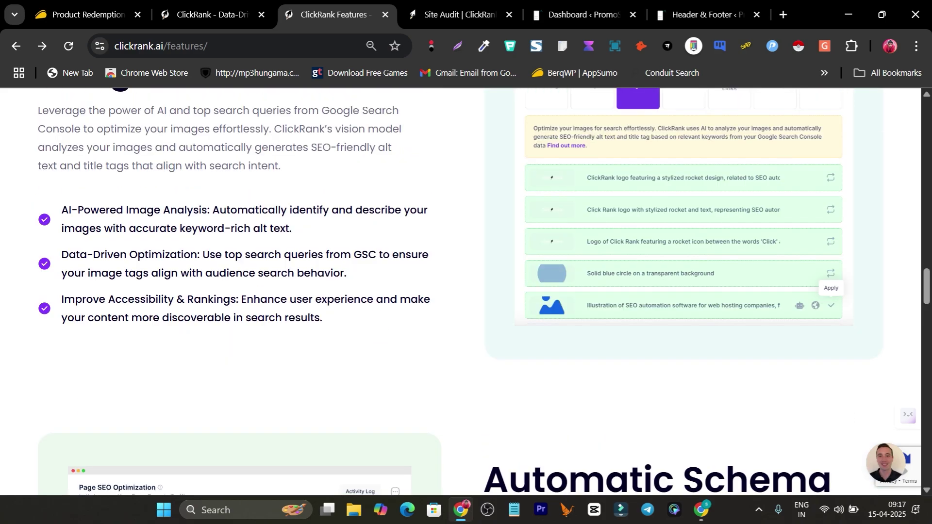
scroll(461, 291, down, 17)
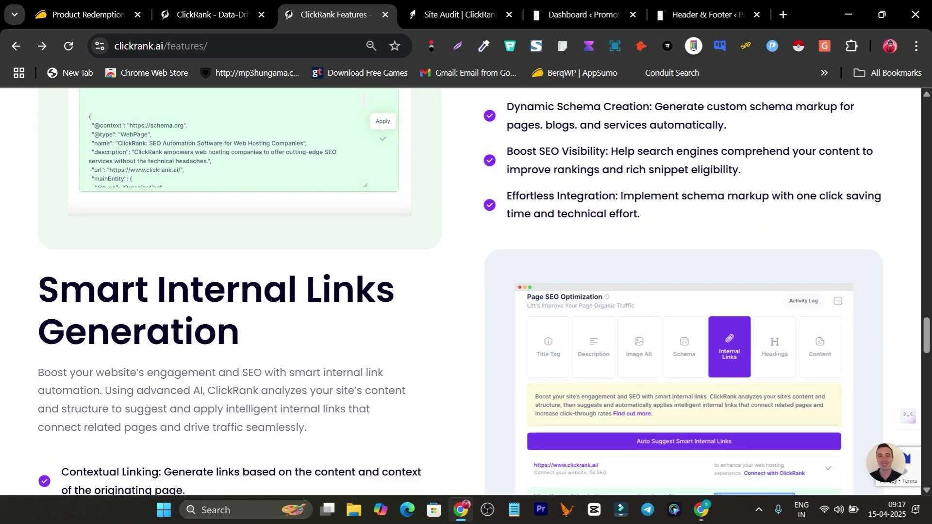
scroll(461, 291, up, 3)
scroll(461, 291, down, 8)
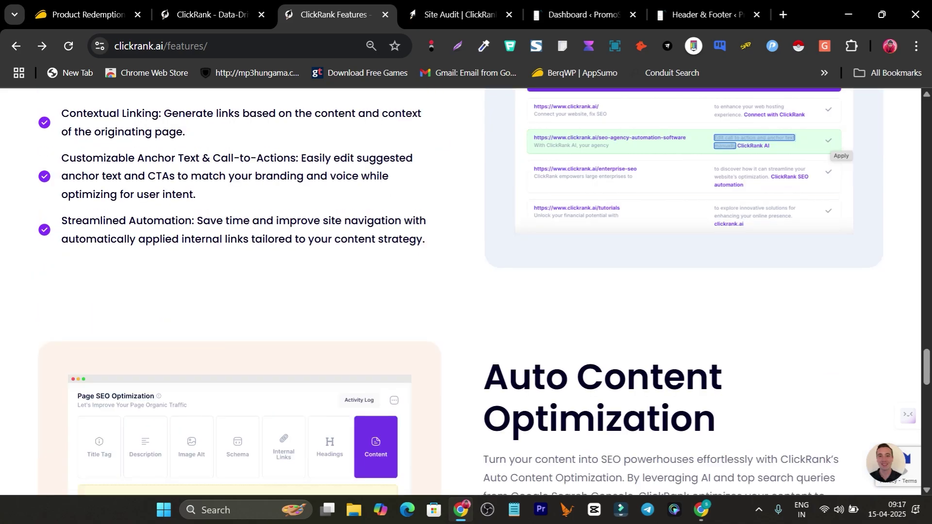
scroll(461, 292, down, 8)
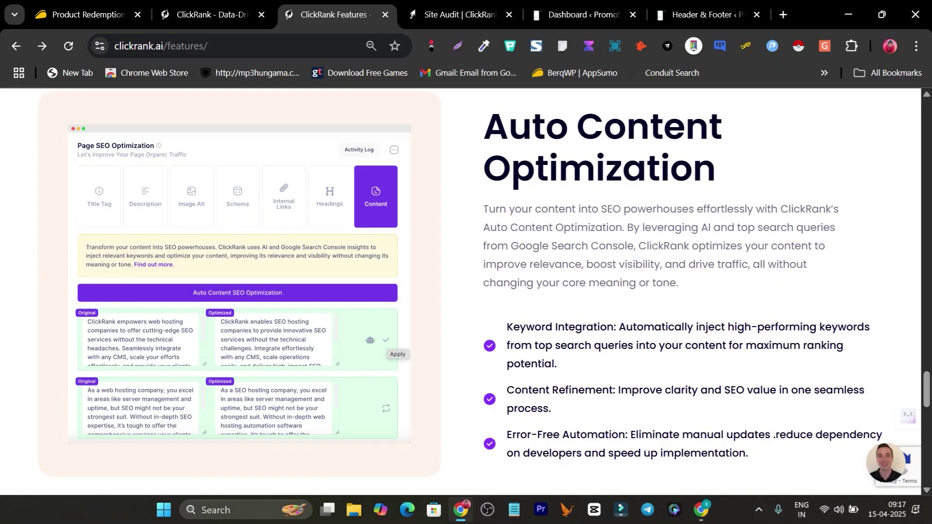
click(87, 14)
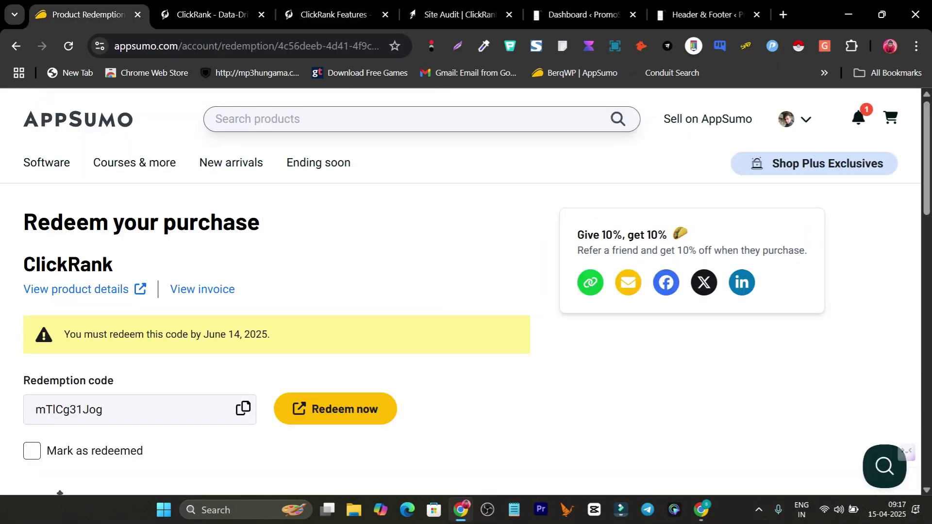
Step: Highlight the $69 deal price and view ClickRank's $69, $138 and $207 plan cards
click(78, 289)
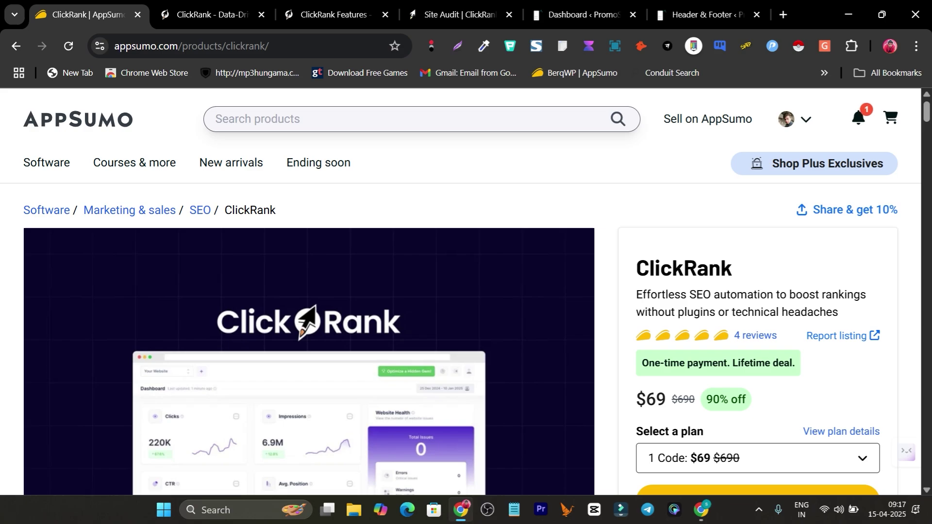
double_click(650, 399)
scroll(309, 364, down, 10)
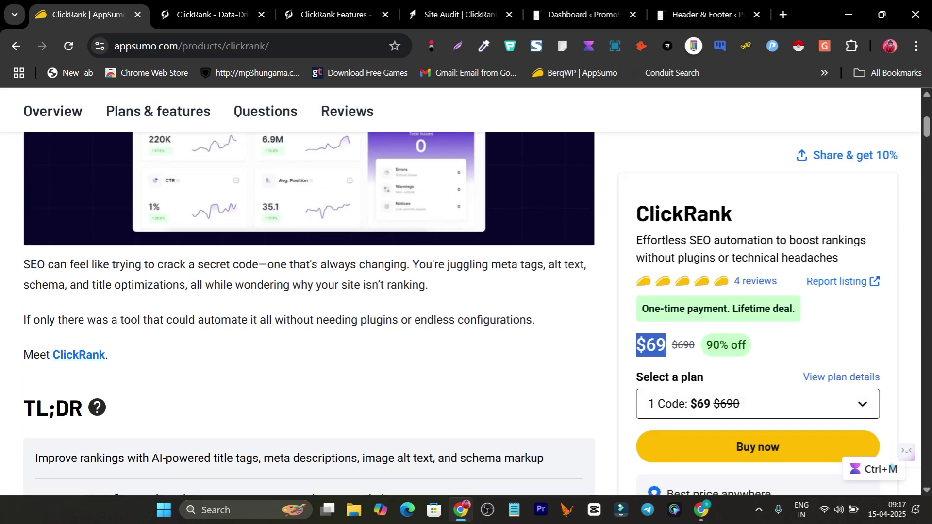
scroll(308, 277, down, 10)
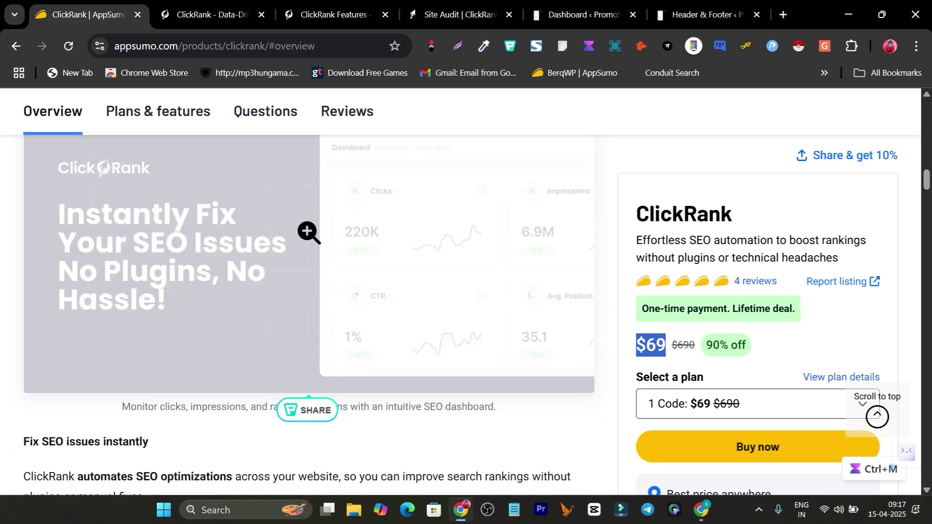
scroll(308, 242, down, 20)
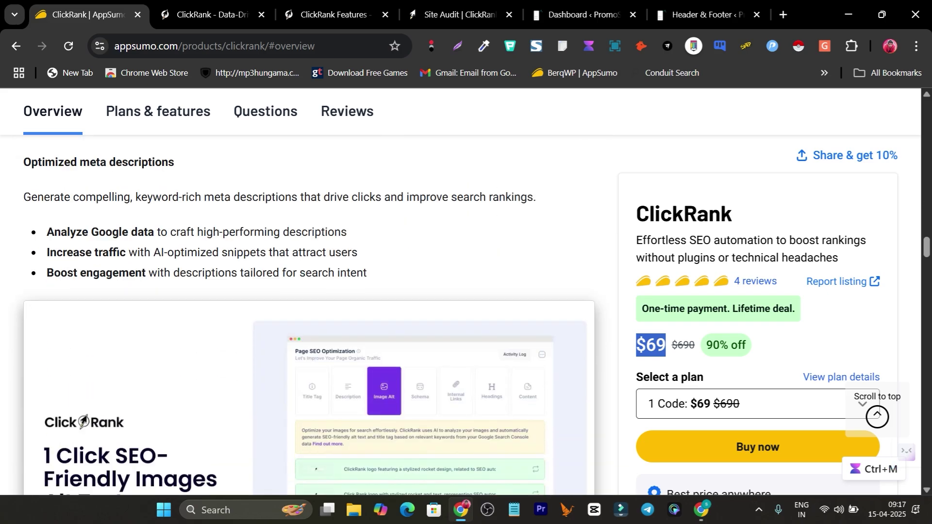
scroll(308, 170, down, 15)
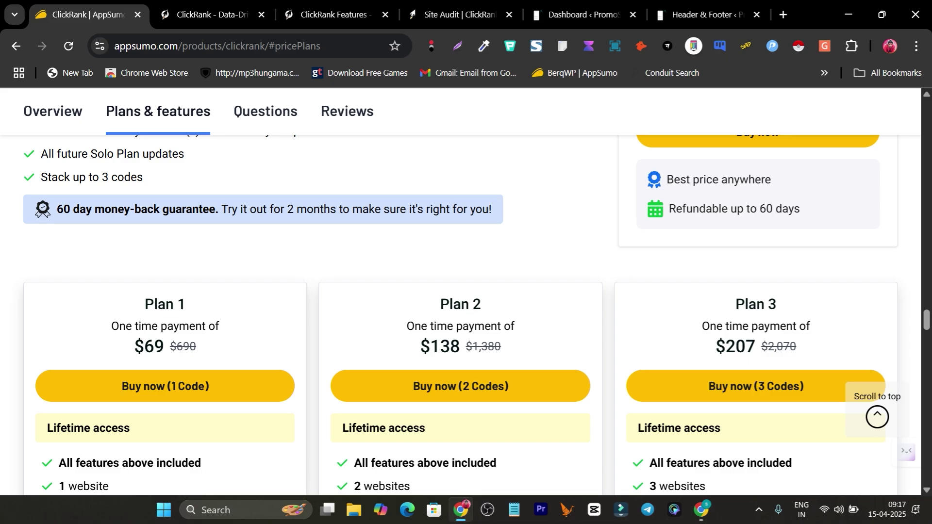
drag(134, 346, 164, 347)
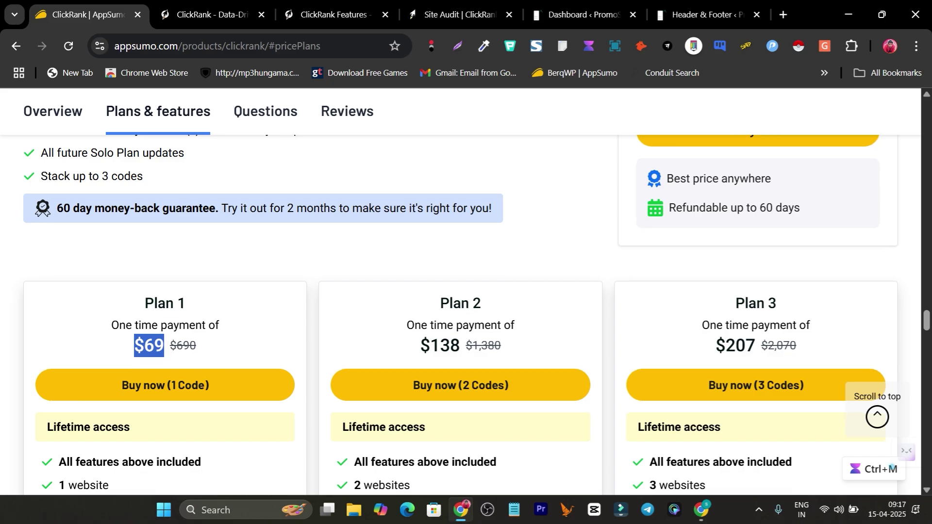
scroll(466, 291, down, 3)
drag(60, 340, 108, 340)
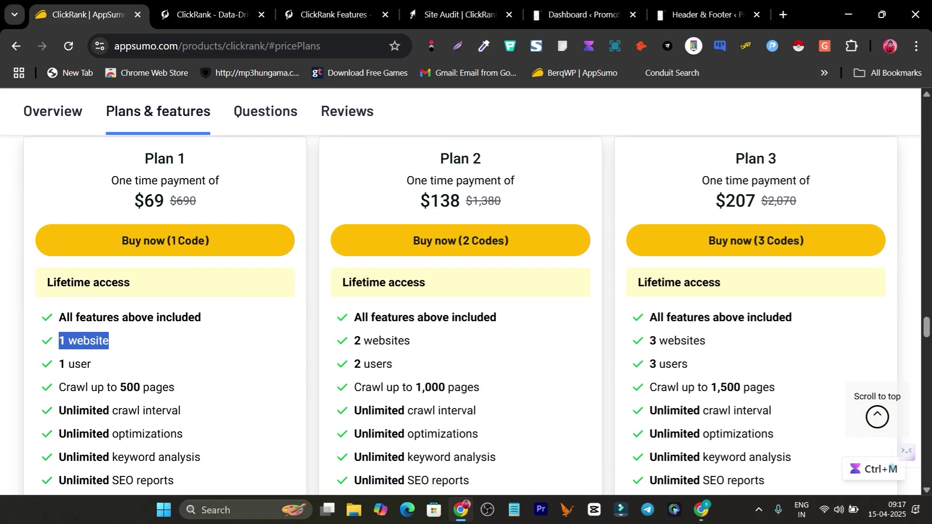
click(108, 340)
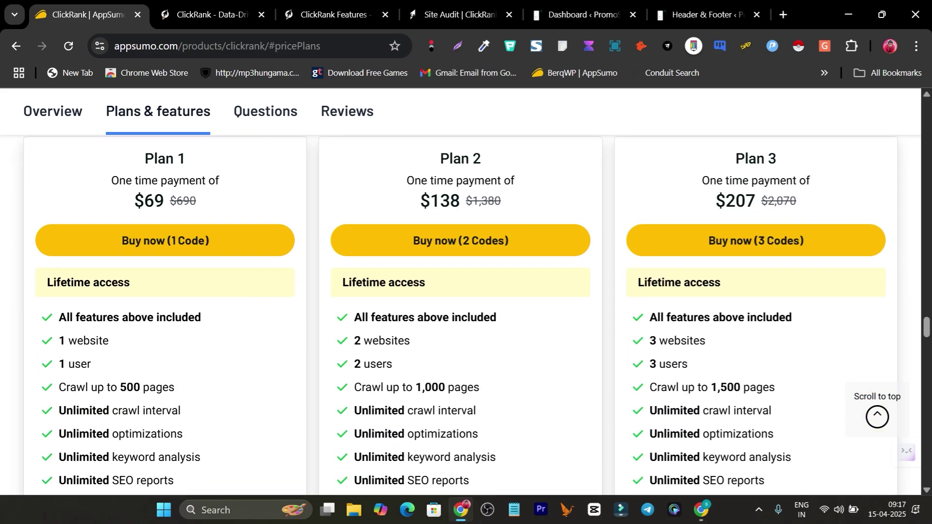
drag(120, 387, 174, 387)
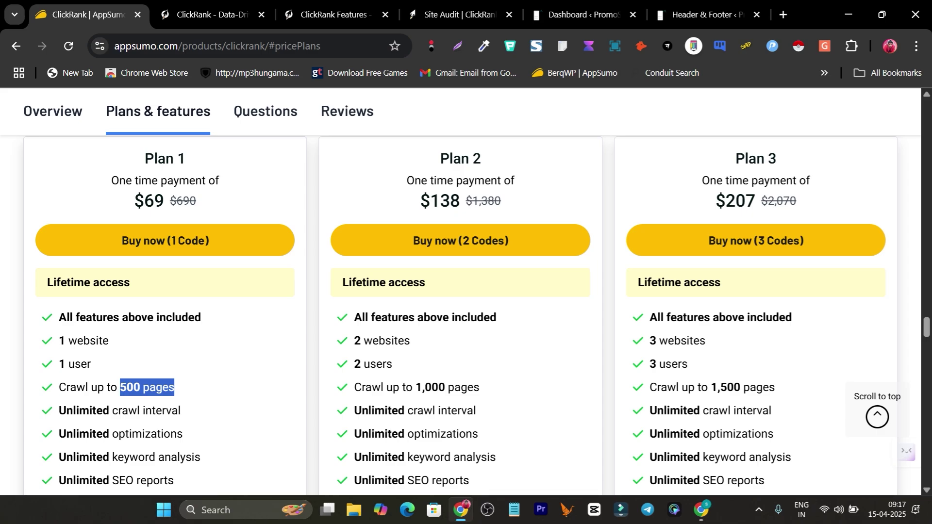
scroll(461, 315, down, 2)
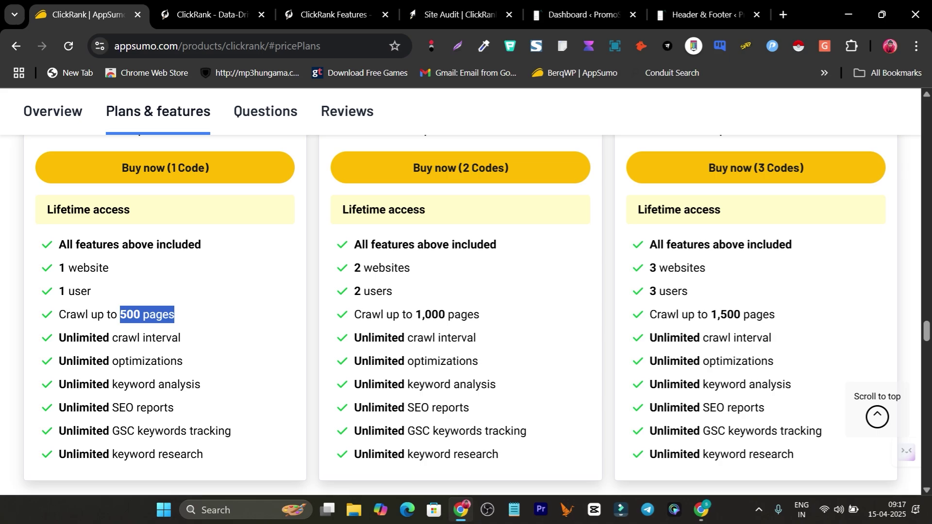
scroll(461, 291, up, 5)
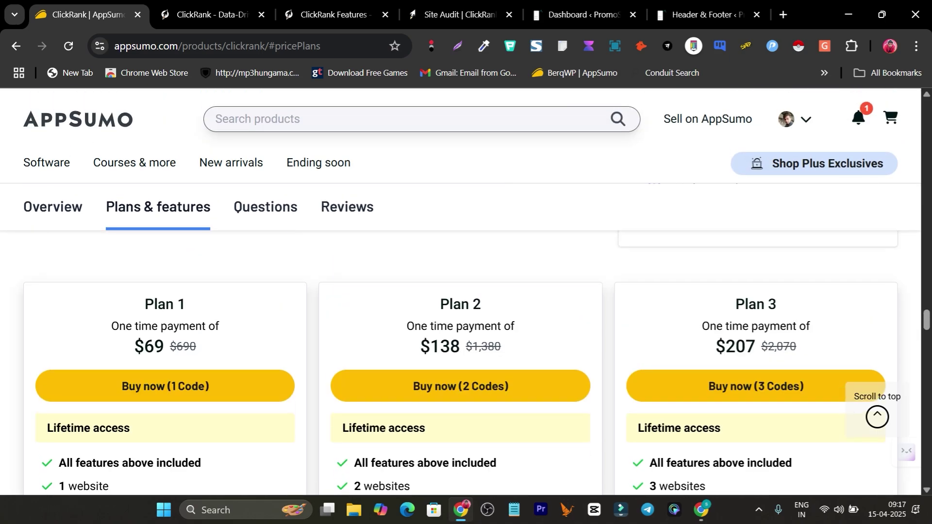
scroll(461, 291, down, 3)
drag(120, 386, 174, 386)
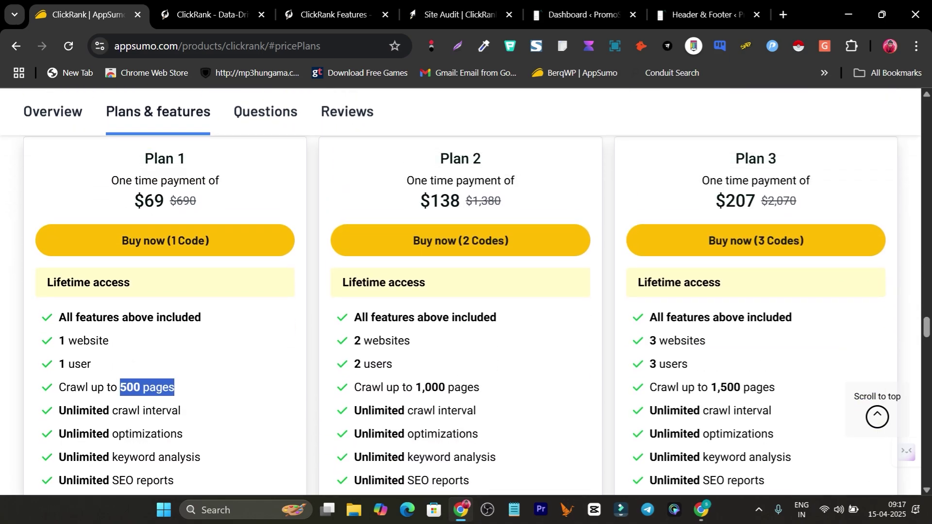
drag(410, 341, 354, 341)
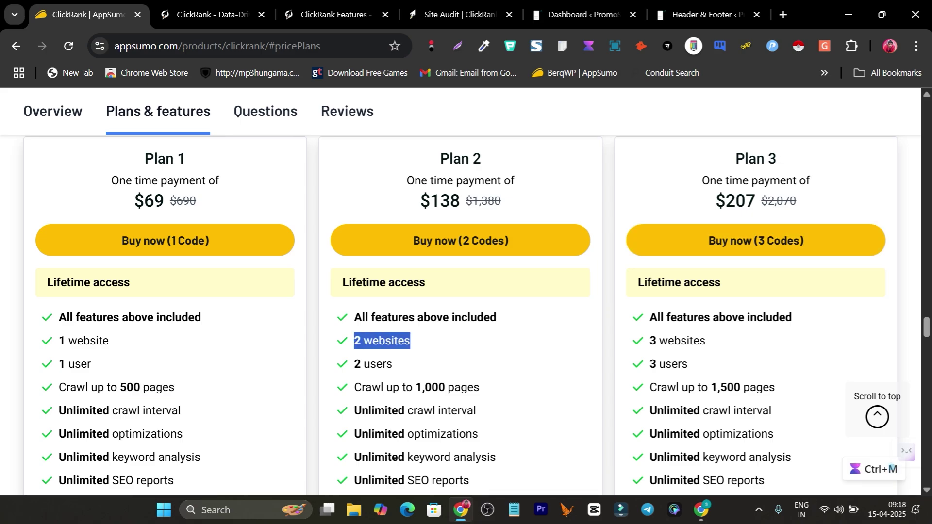
drag(705, 341, 656, 340)
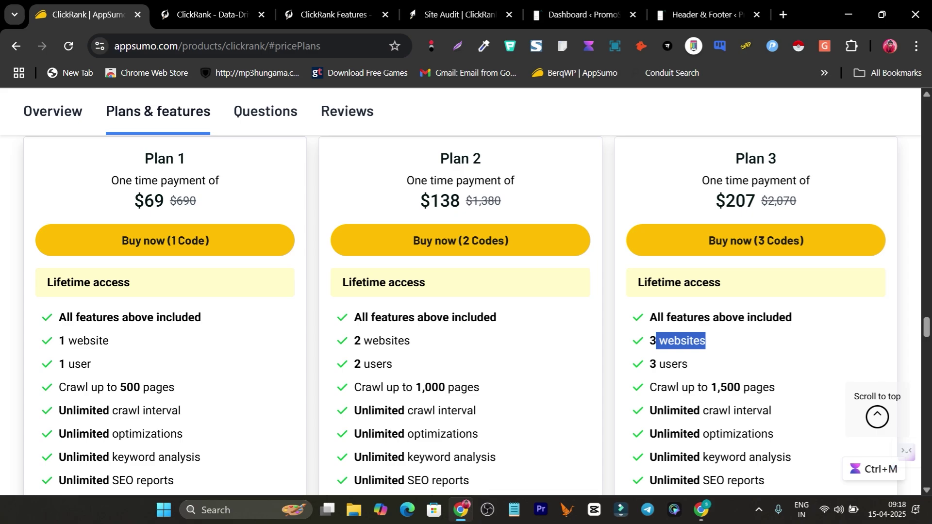
Step: Return to ClickRank and open the Websites list of connected sites
click(330, 15)
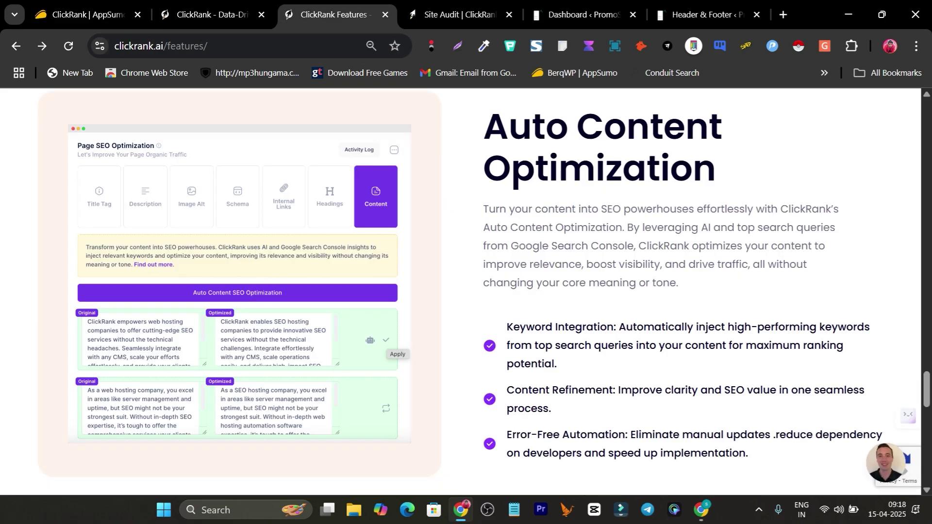
key(ctrl+Tab)
scroll(509, 292, up, 3)
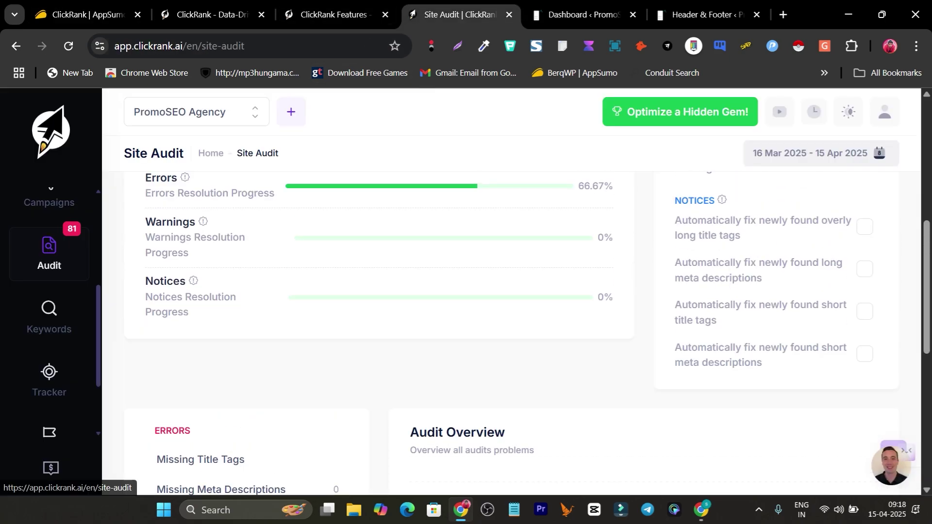
scroll(49, 408, down, 2)
click(49, 406)
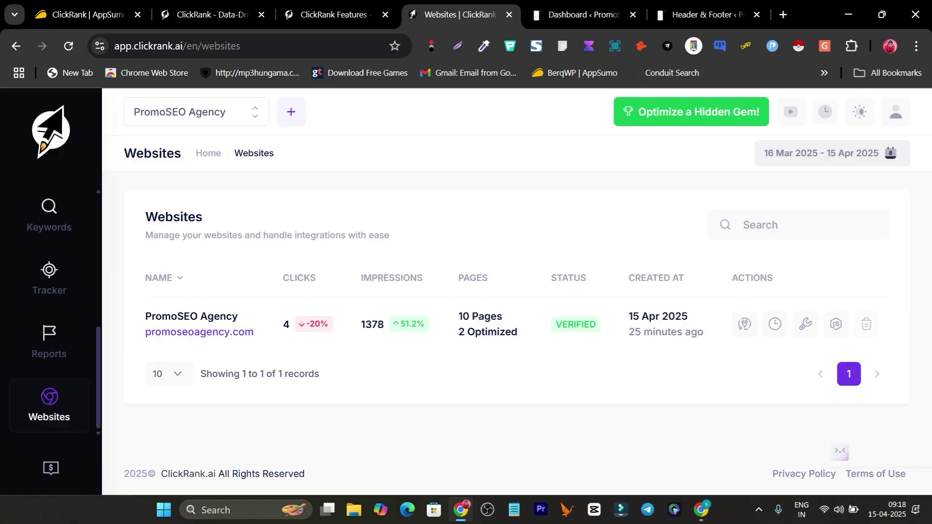
Step: Select the site's ClickRank tracking script for copying and go to WPCode Header & Footer
click(292, 112)
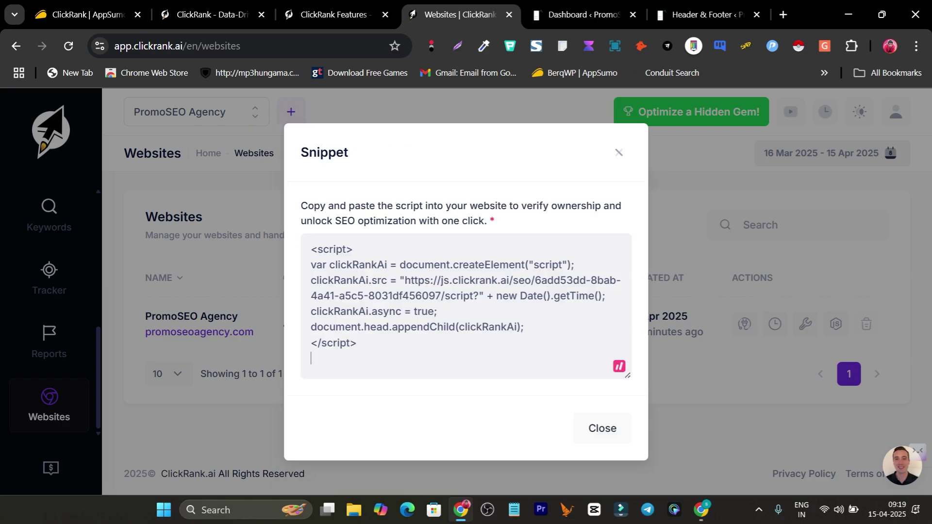
key(ctrl+a)
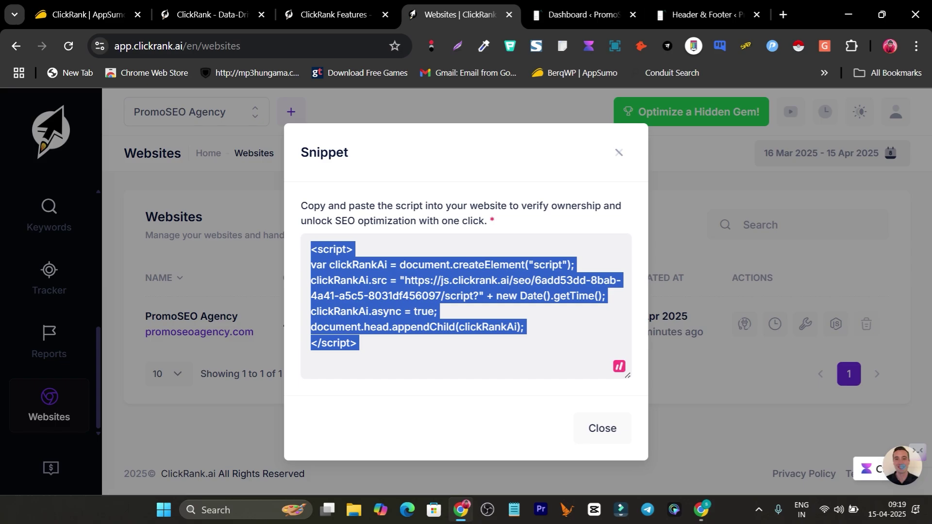
click(699, 14)
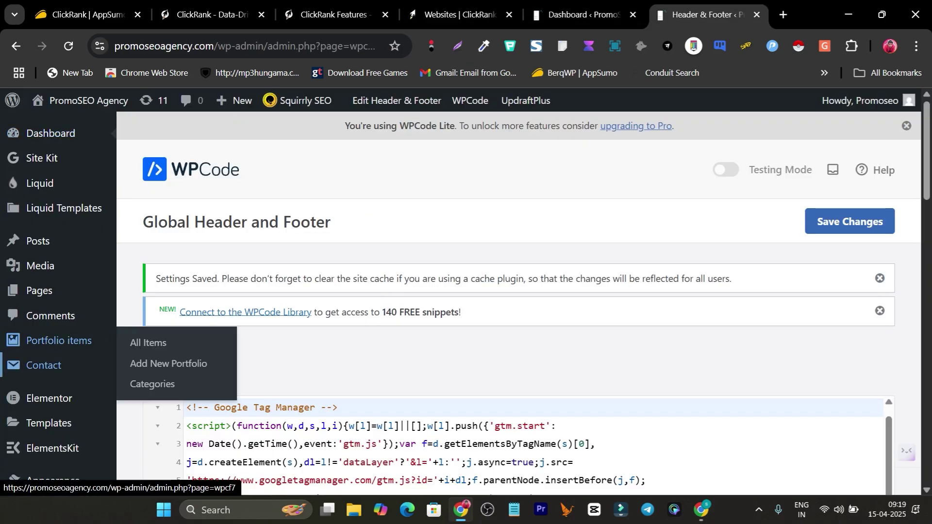
Step: Save the ClickRank script in the WPCode header, then close ClickRank's Snippet dialog
scroll(436, 437, down, 5)
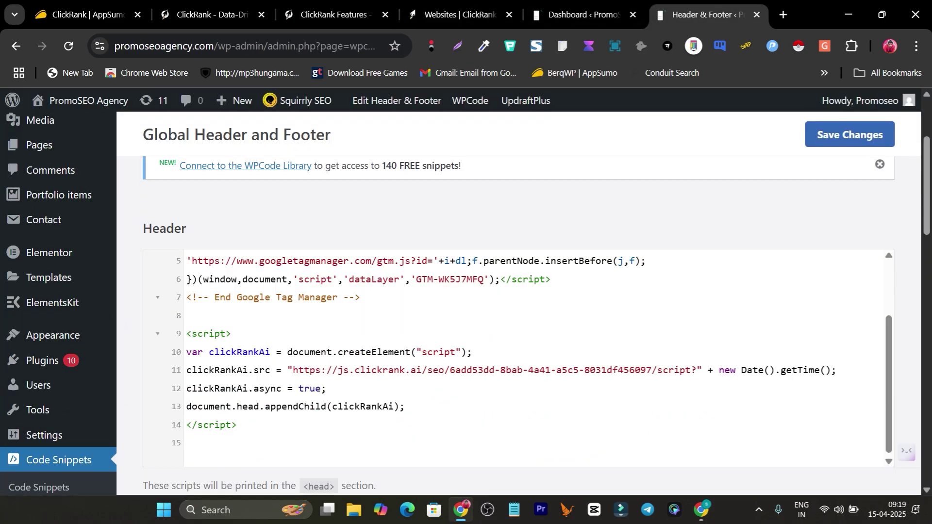
click(238, 425)
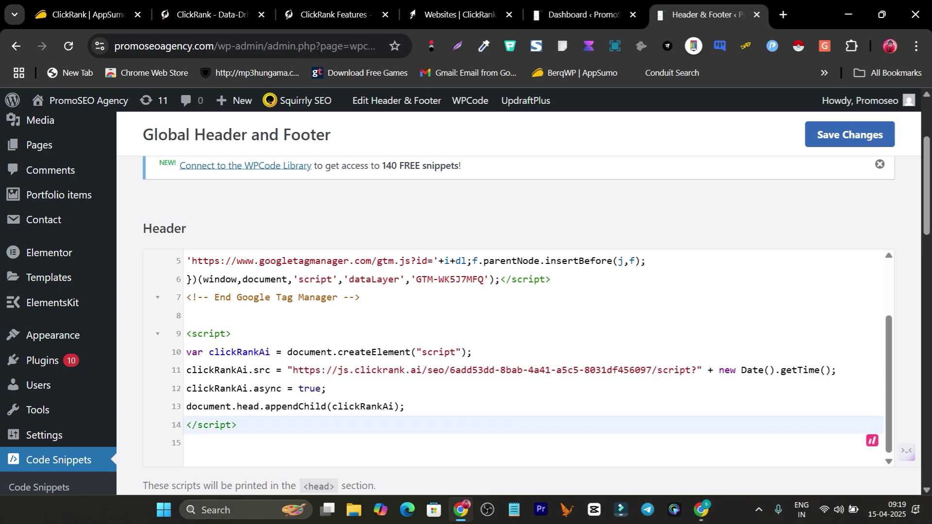
click(850, 135)
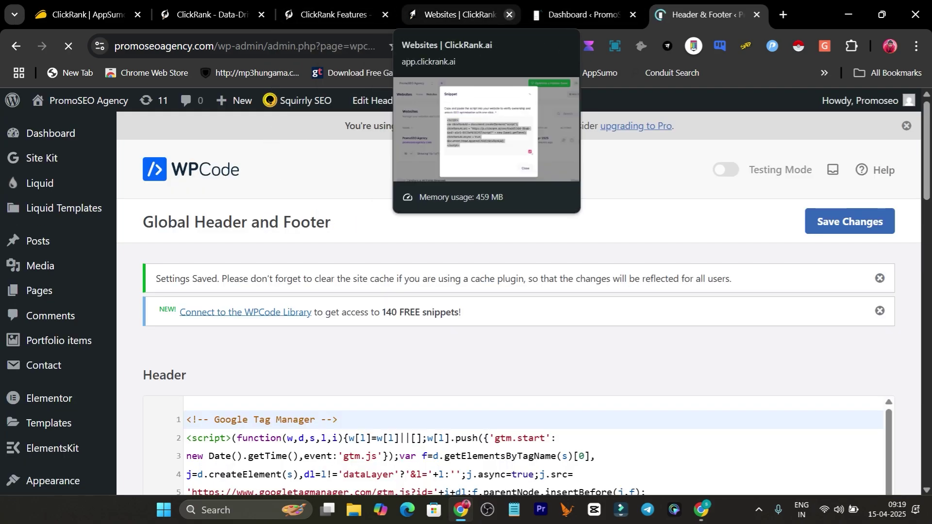
click(457, 14)
key(Escape)
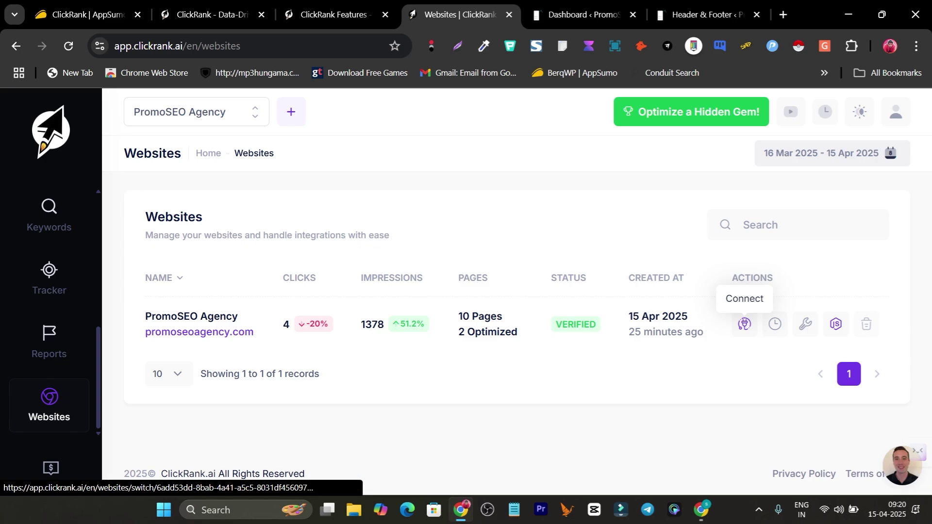
Step: Look at connection settings and rank tracker, then open Performance showing 4 clicks, 1.4K impressions
click(744, 324)
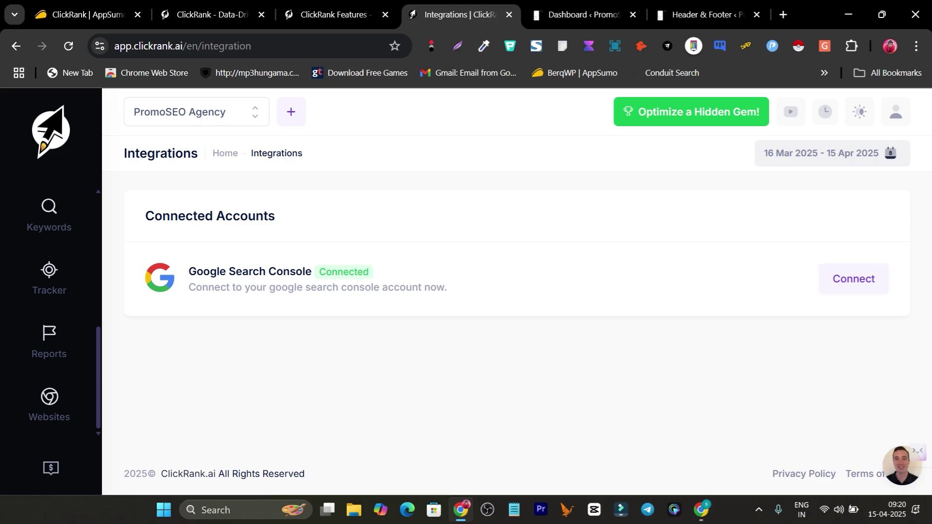
click(49, 279)
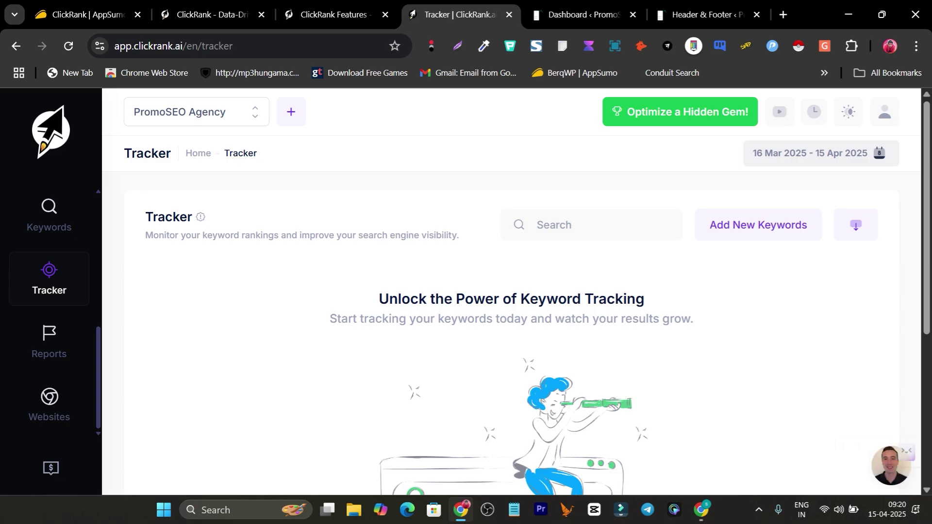
scroll(49, 343, down, 2)
scroll(49, 311, up, 5)
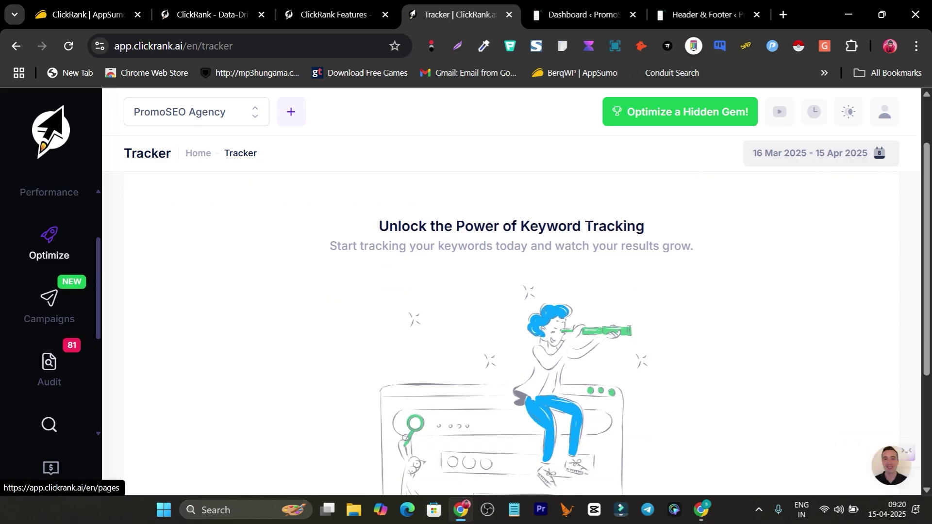
click(49, 284)
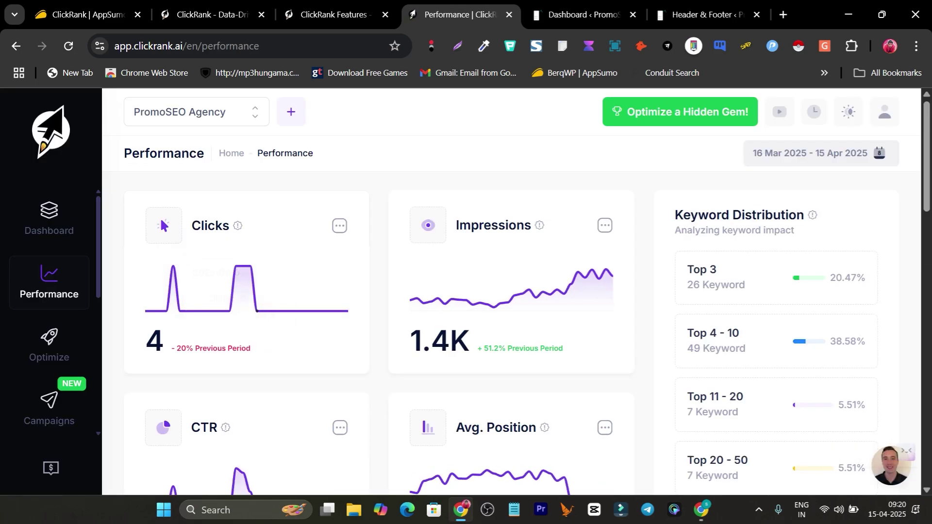
Step: Review the Performance queries table, then list the 7 site pages ranked by impressions in Optimize
scroll(571, 211, down, 2)
scroll(776, 267, down, 6)
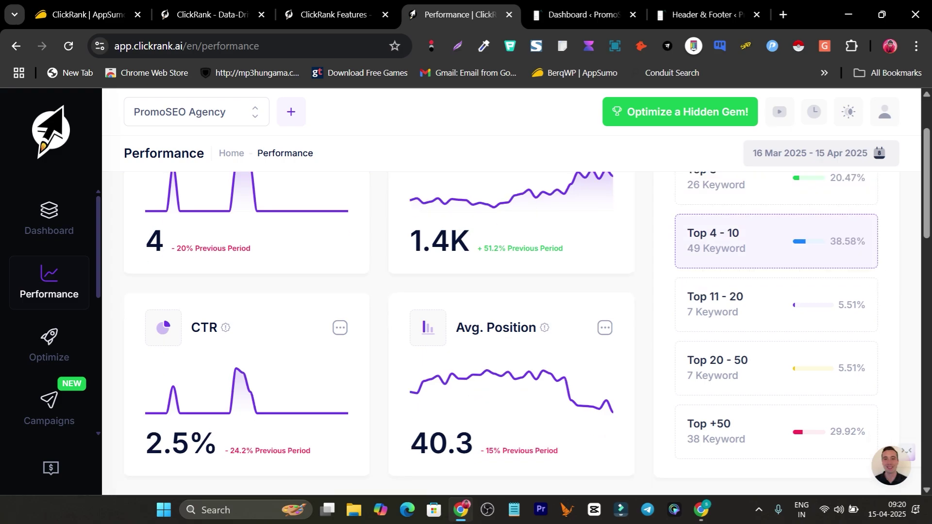
scroll(511, 292, down, 10)
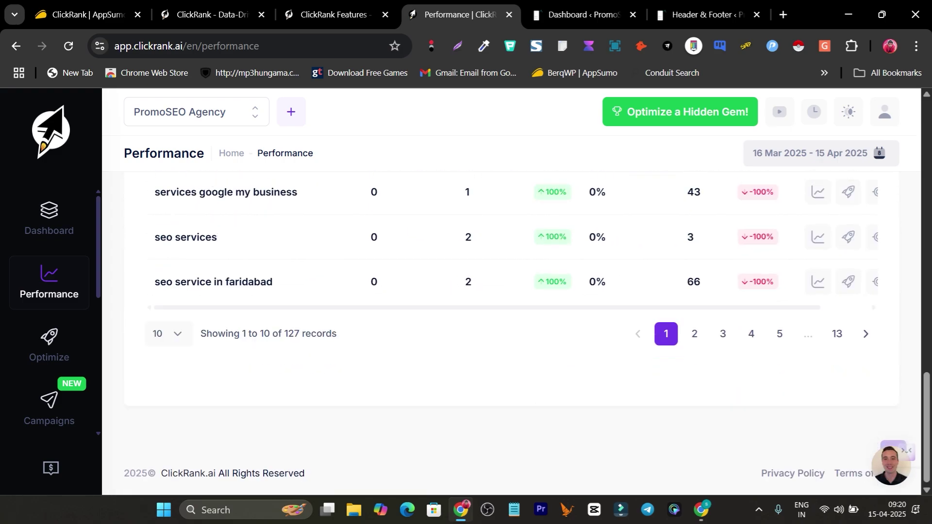
scroll(527, 328, up, 1)
scroll(527, 328, up, 12)
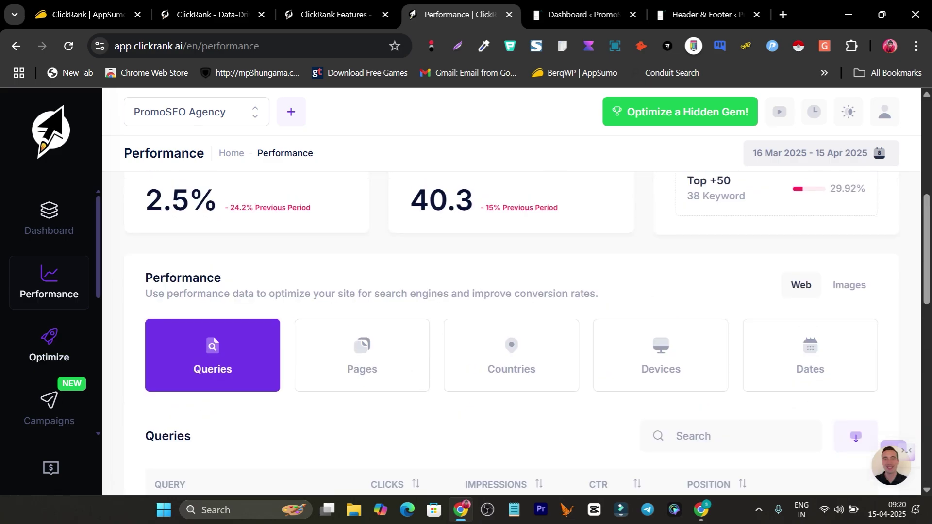
click(49, 346)
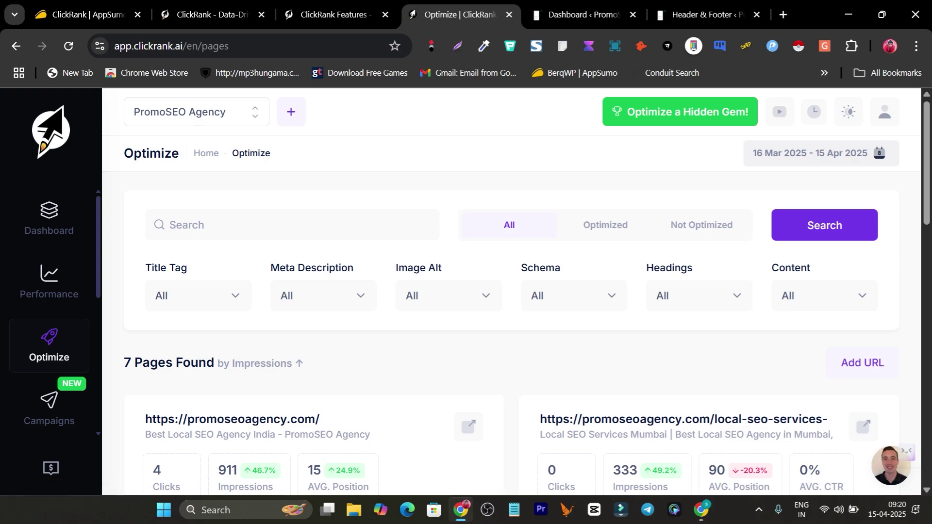
Step: Open the Faridabad best-local-seo page (76 impressions, 80% health score) for optimization
scroll(510, 315, down, 5)
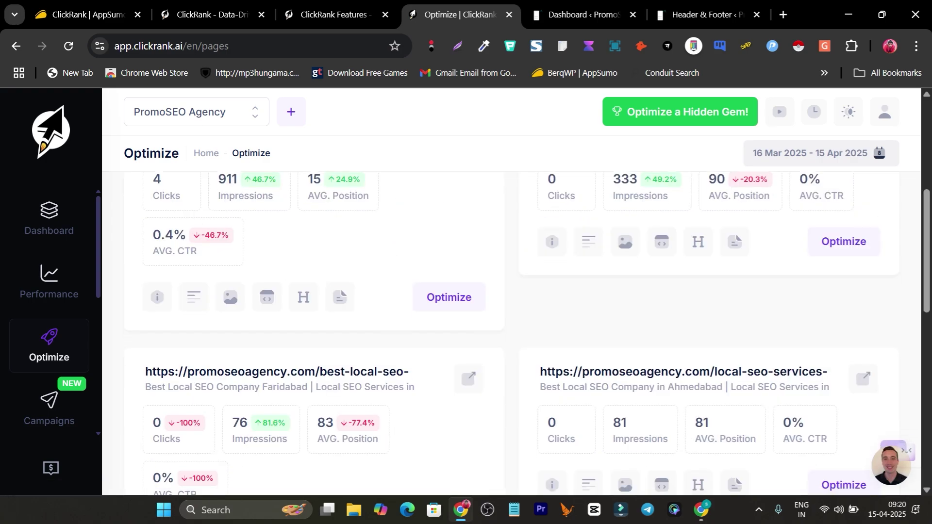
scroll(528, 333, down, 3)
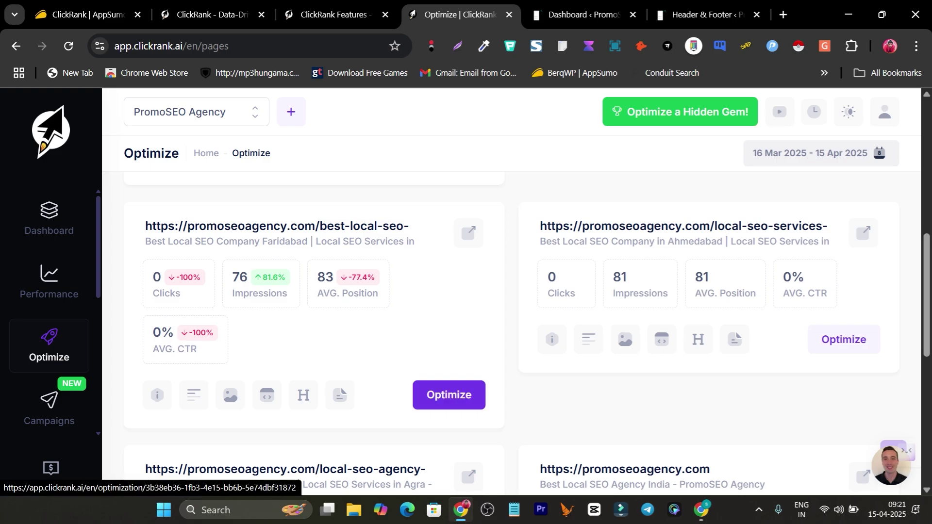
click(449, 394)
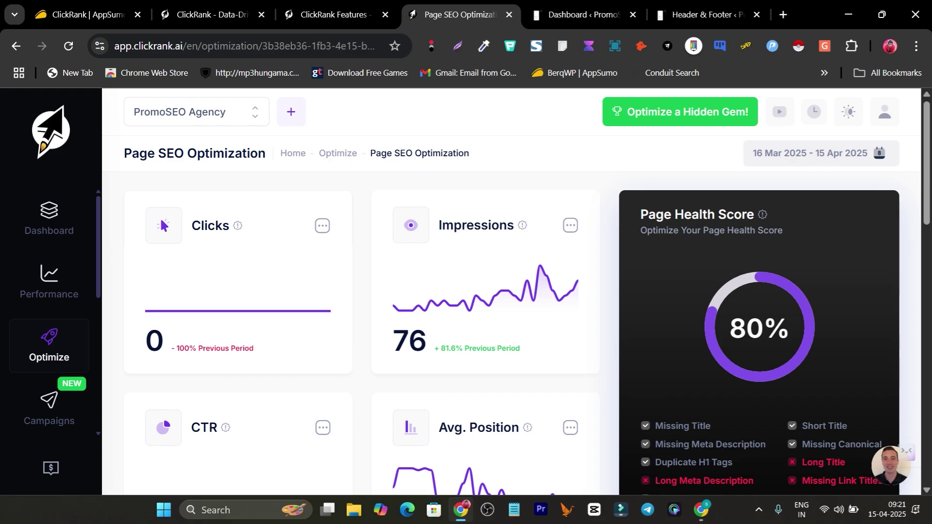
Step: Auto Optimize the best-local-seo page, fixing Long Title, Long Meta Description and Missing Link Titles
scroll(512, 333, down, 3)
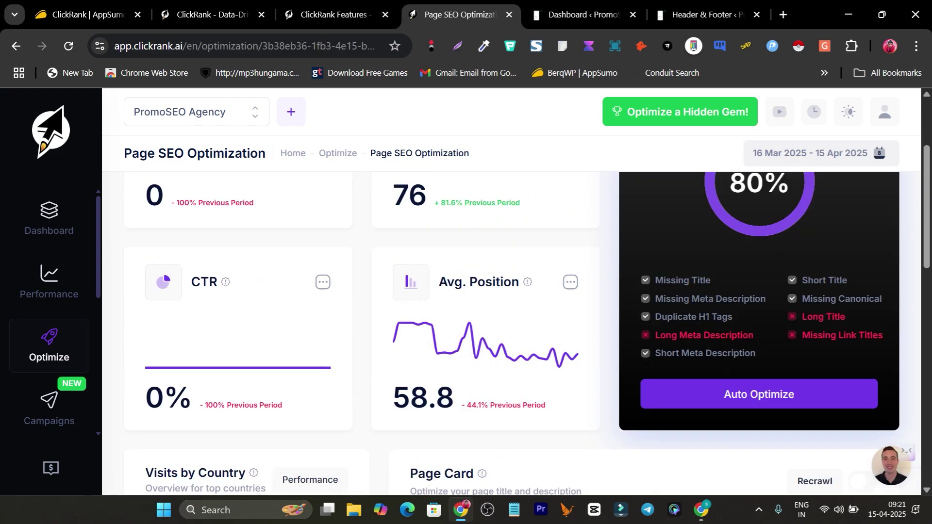
scroll(512, 334, up, 3)
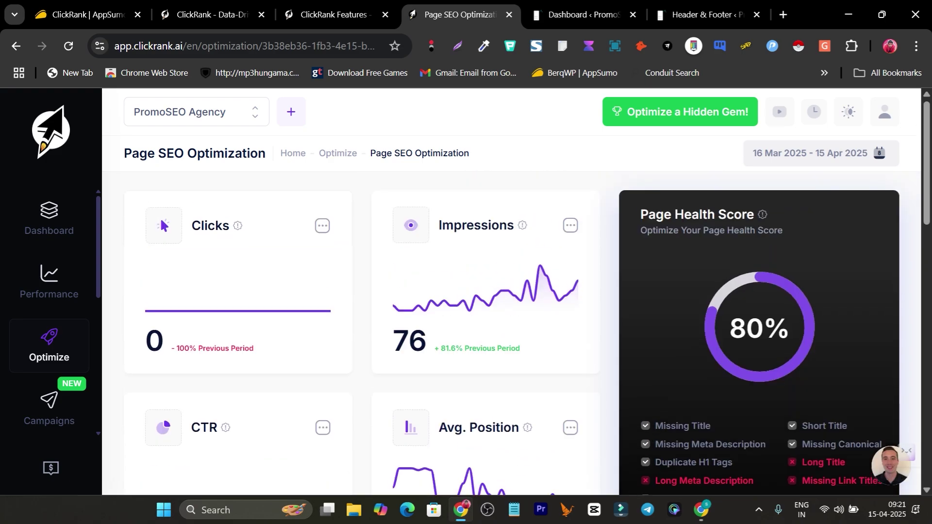
scroll(305, 462, down, 4)
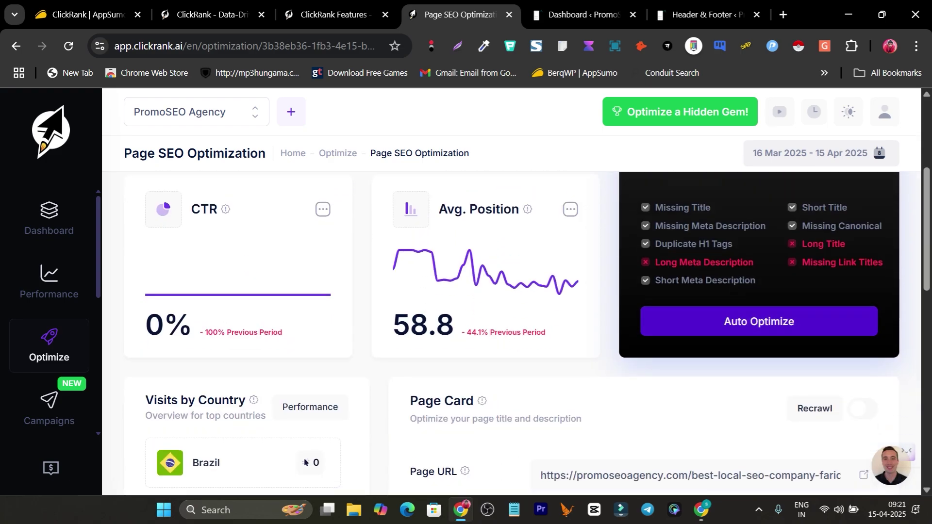
click(759, 321)
scroll(759, 321, up, 3)
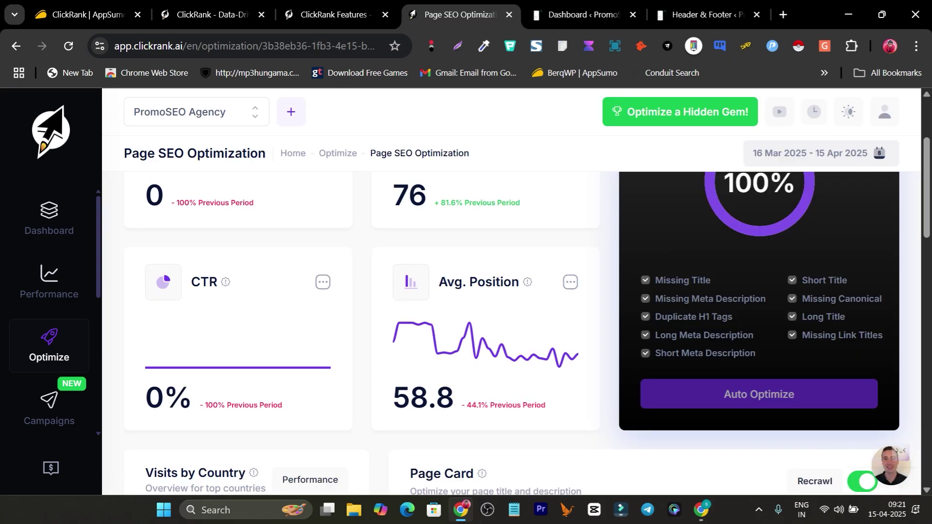
scroll(362, 330, up, 2)
scroll(509, 330, up, 1)
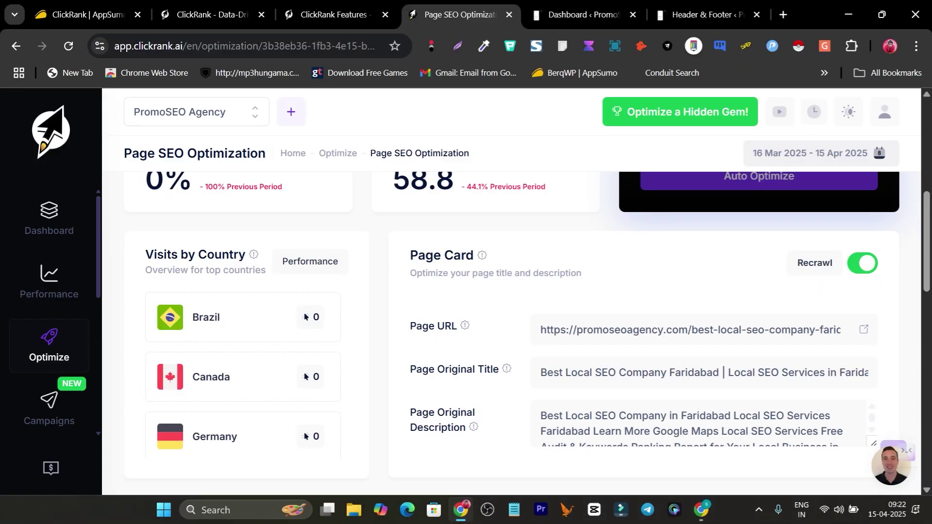
Step: Browse the suggested title tags, then go to the empty Campaigns page
scroll(528, 334, down, 5)
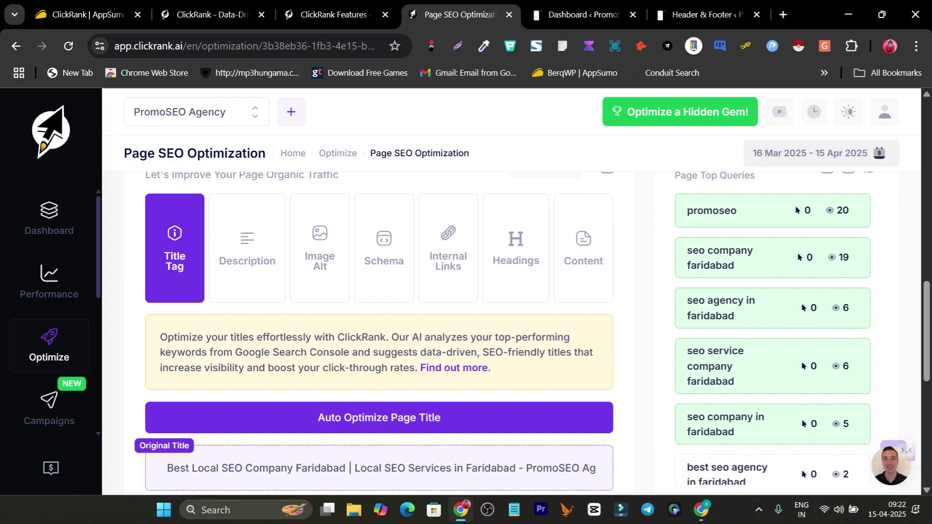
scroll(528, 334, down, 1)
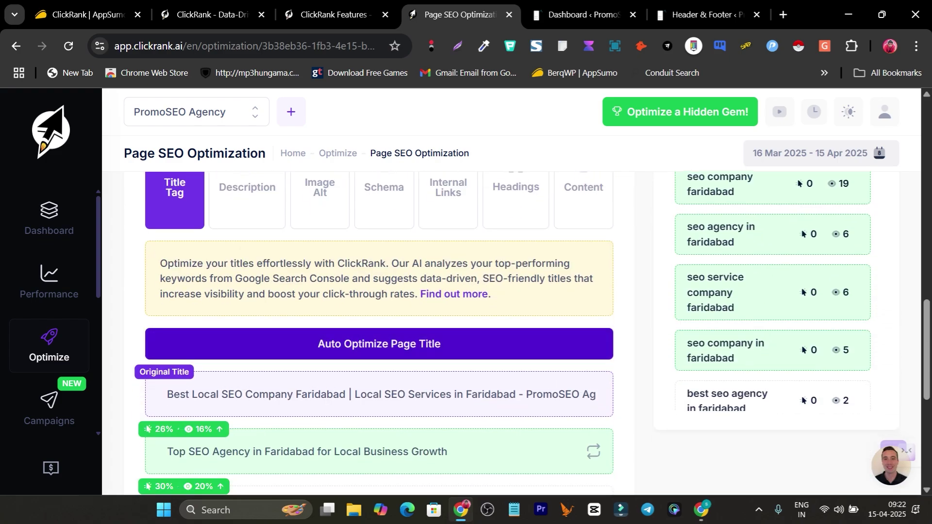
scroll(532, 334, down, 3)
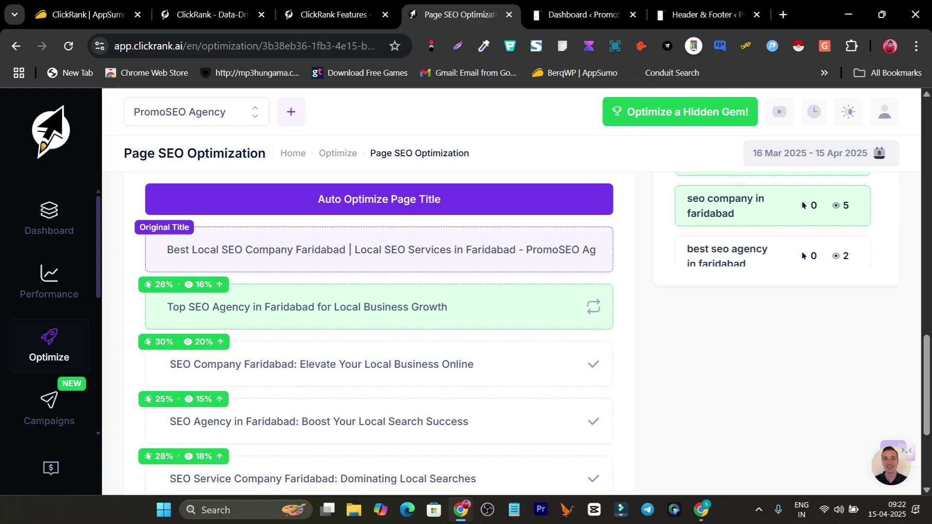
scroll(379, 340, down, 4)
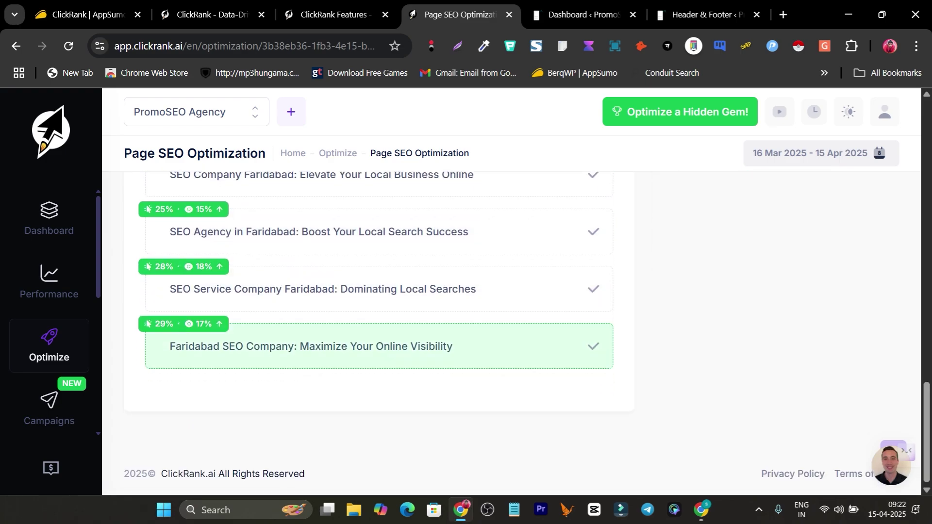
scroll(379, 359, up, 3)
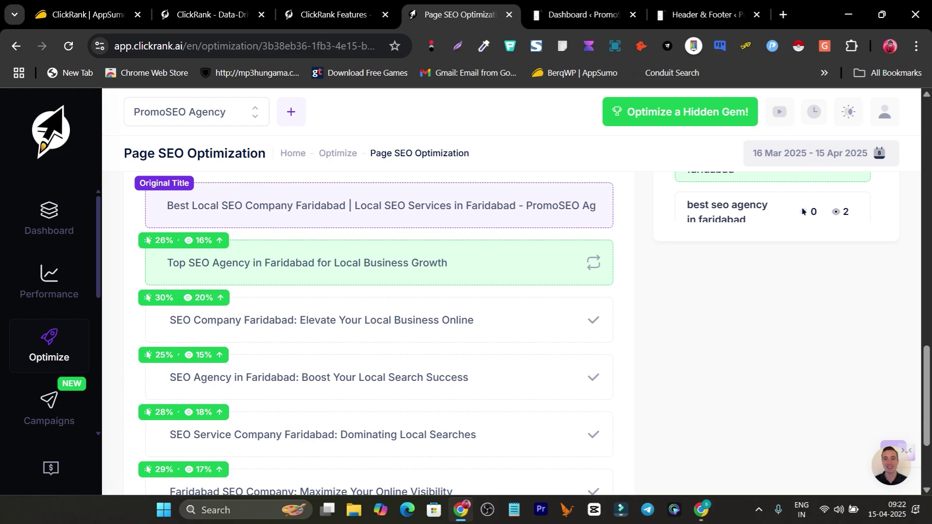
scroll(379, 335, up, 3)
scroll(49, 339, down, 2)
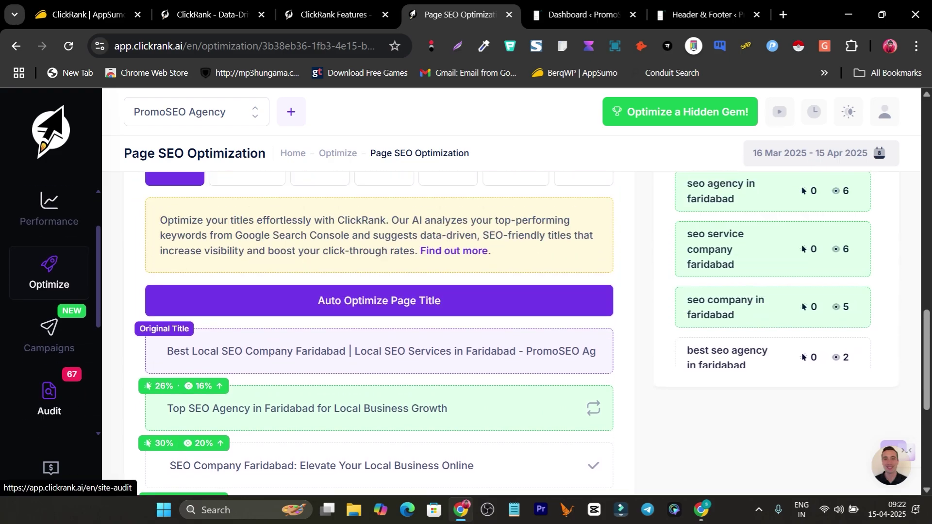
click(49, 340)
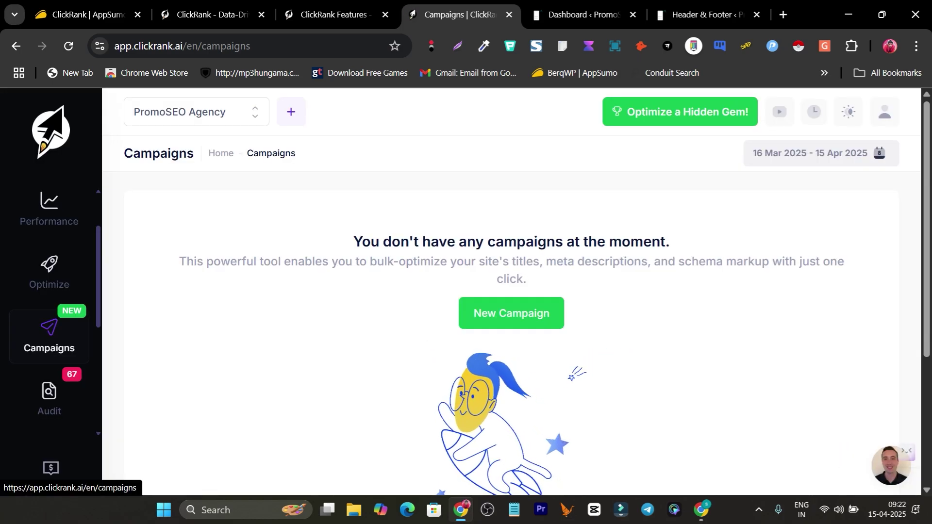
Step: Preview the Meta Descriptions, Title Tags and Schema Generator campaign types, then close the wizard
click(511, 313)
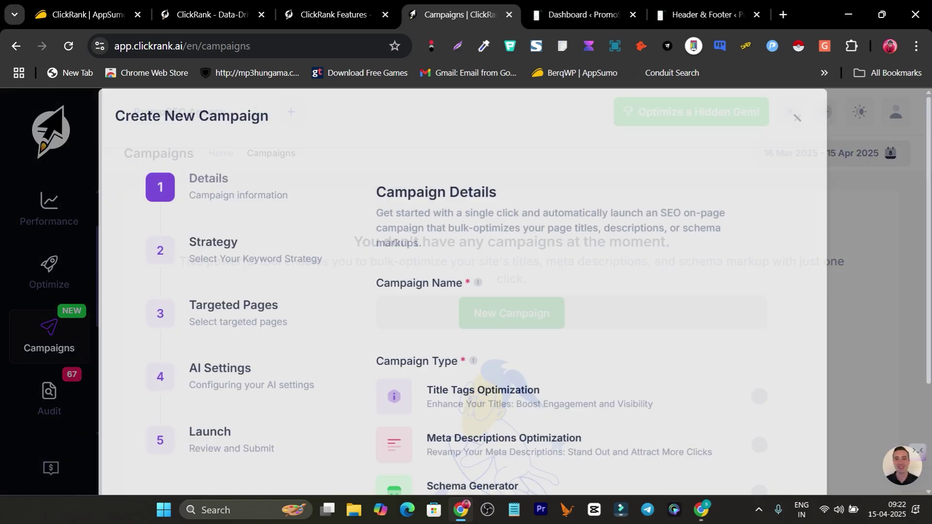
scroll(461, 291, down, 2)
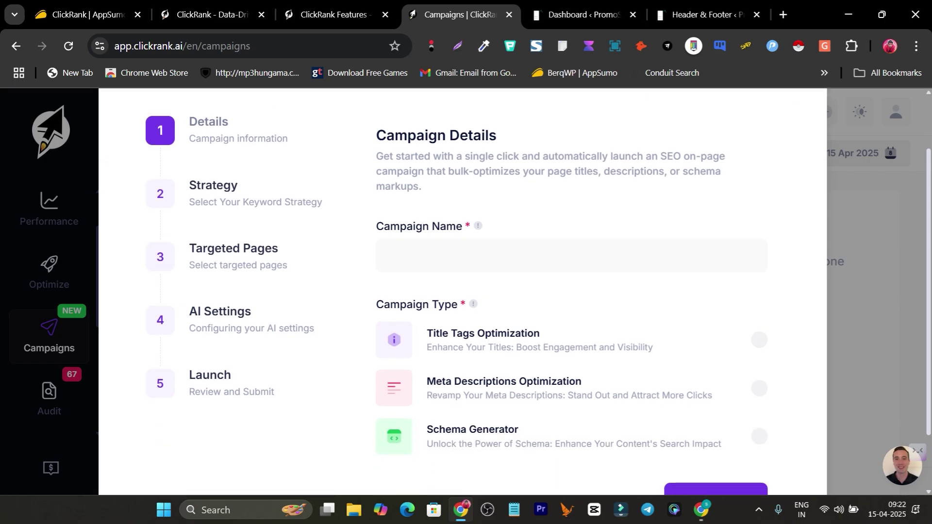
scroll(462, 291, down, 2)
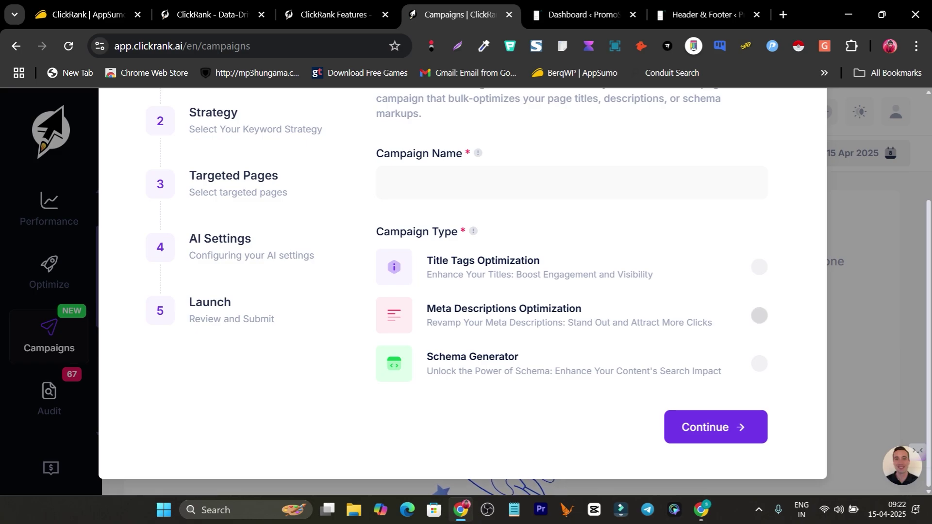
click(759, 315)
click(759, 267)
click(760, 364)
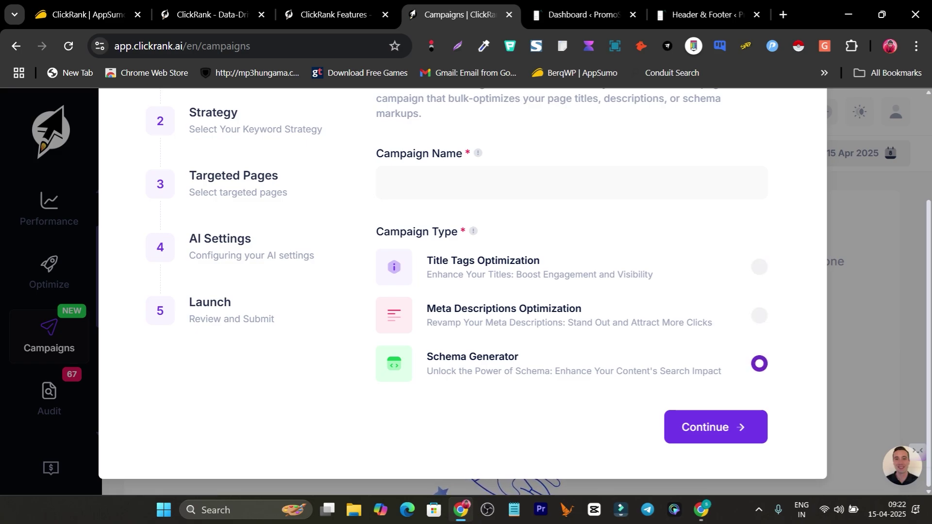
scroll(463, 291, up, 3)
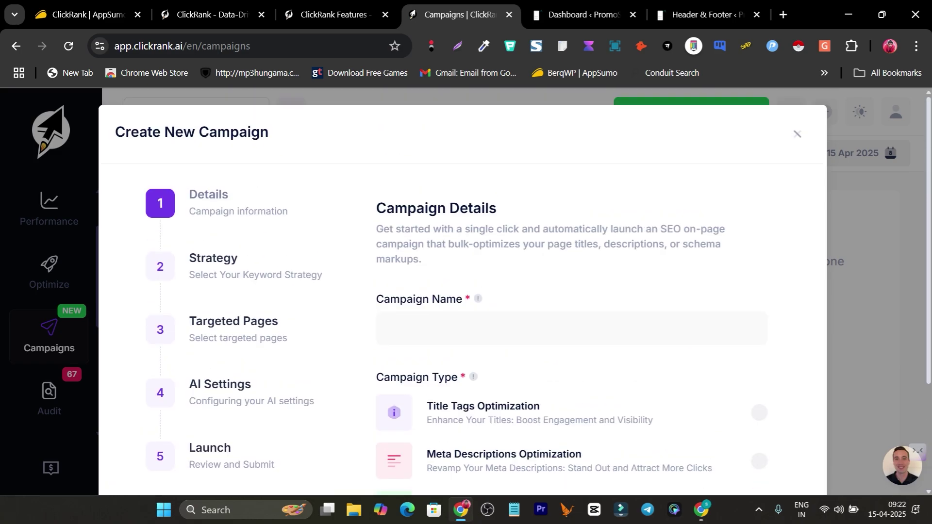
scroll(463, 292, down, 3)
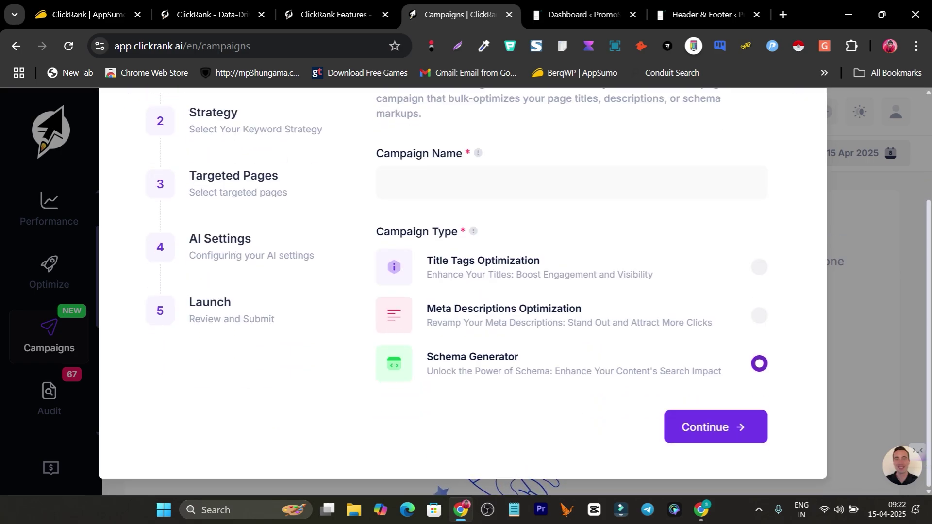
scroll(462, 291, up, 3)
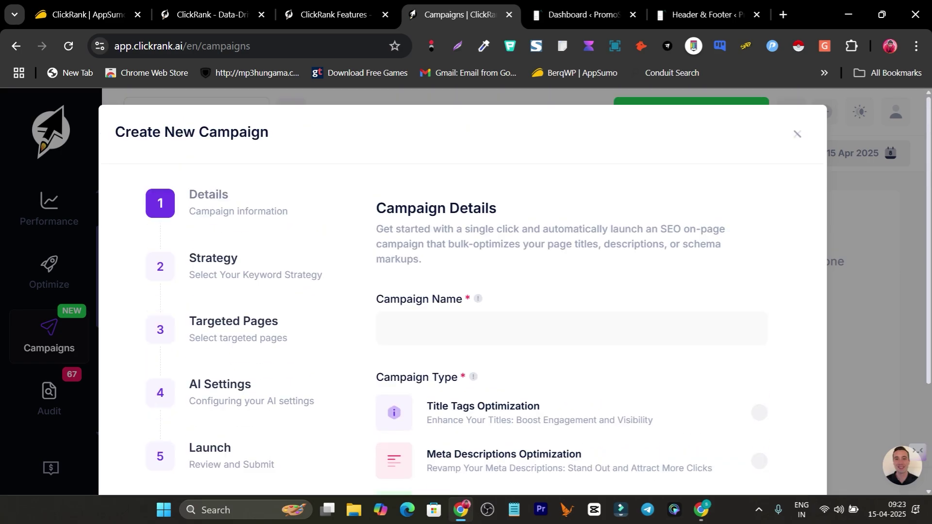
click(797, 134)
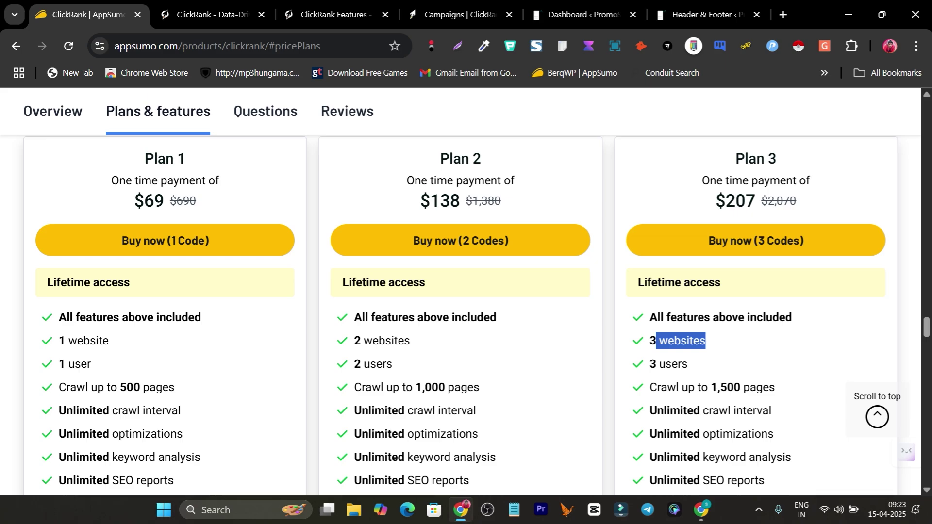
Step: Return to the clickrank.ai homepage in the other browser tab
scroll(461, 291, up, 5)
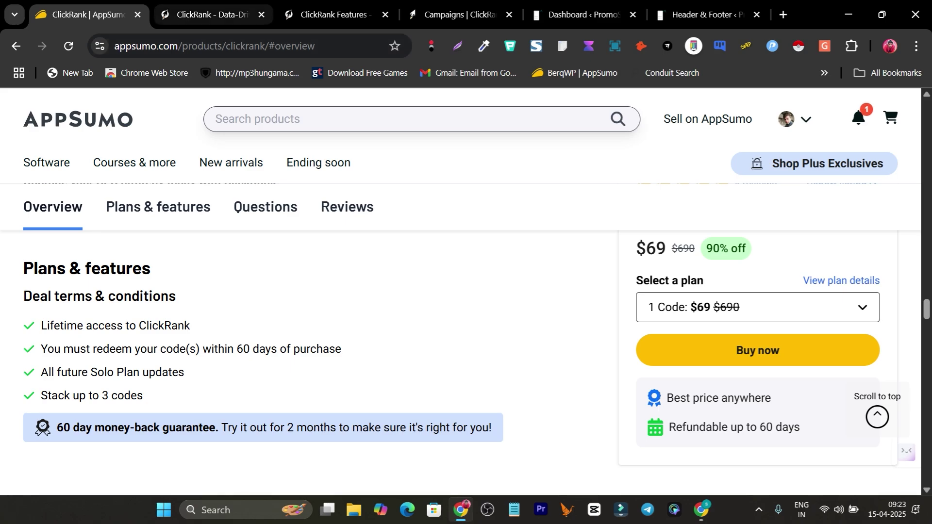
click(209, 14)
scroll(461, 291, up, 2)
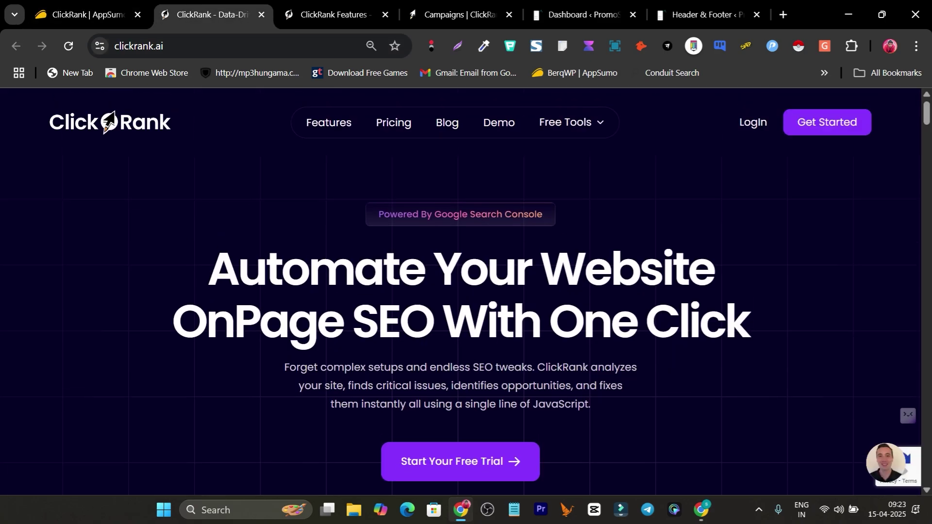